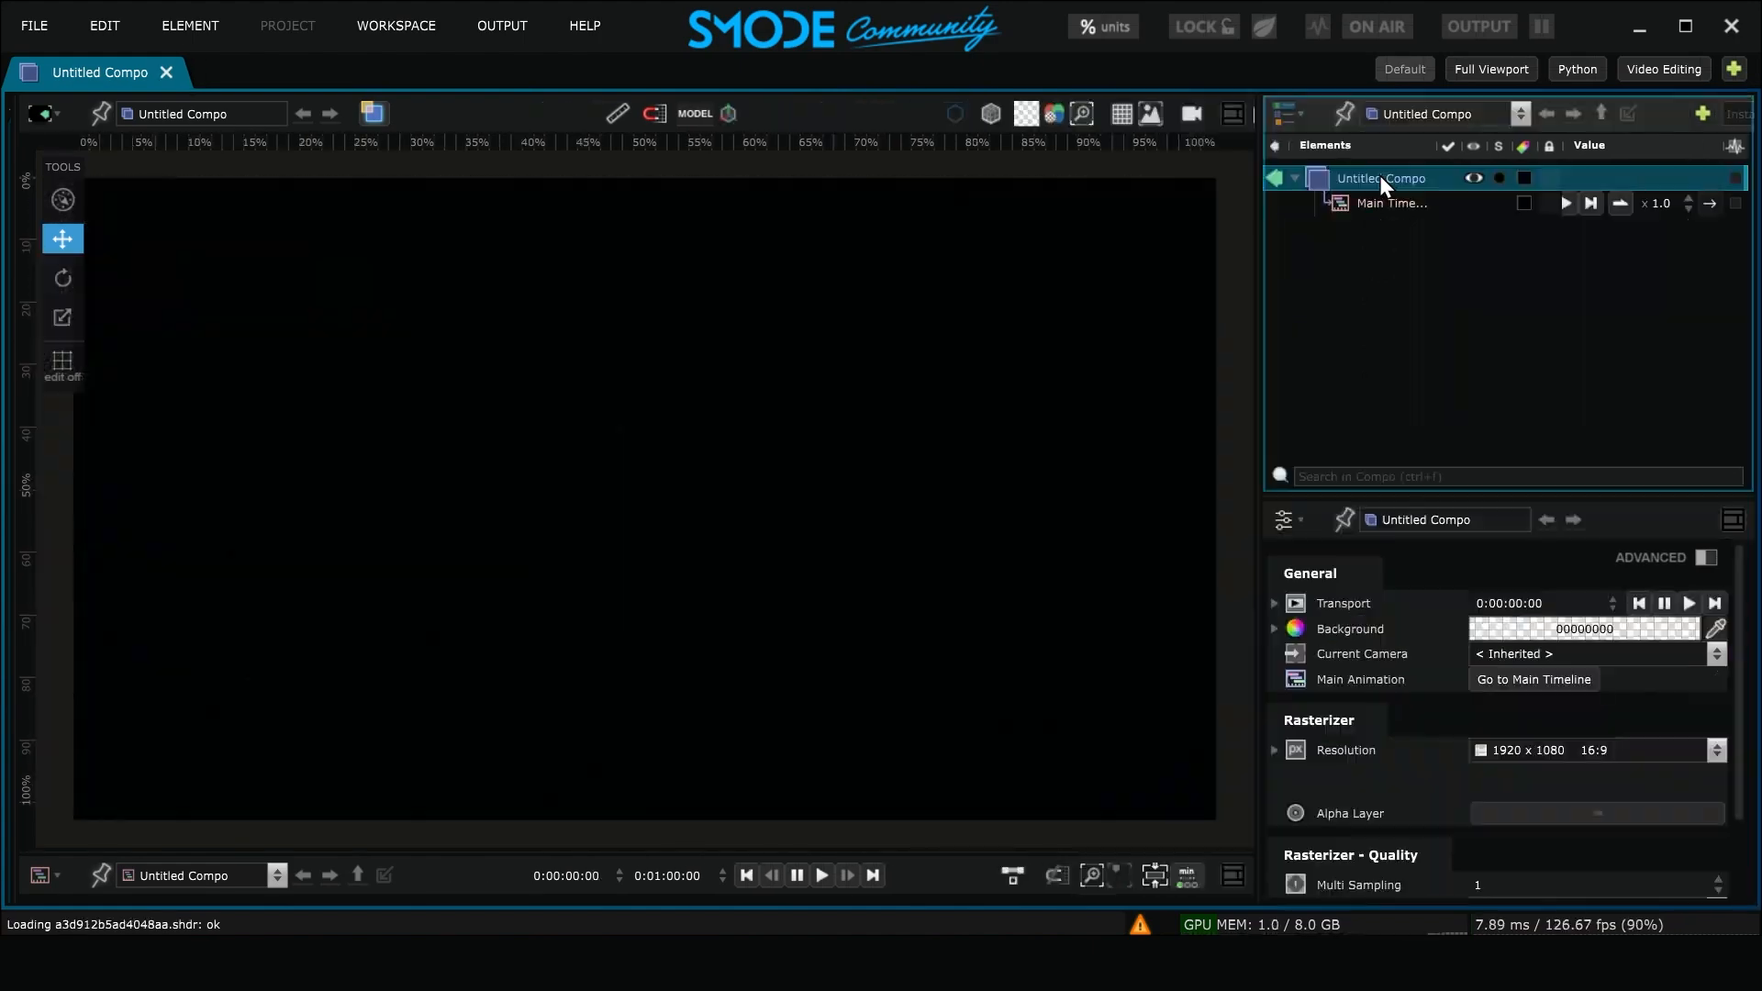
Step: Add a Grid Points 3D layer to the composition, sized 5 m on every axis with a precision of 4
right_click(1379, 176)
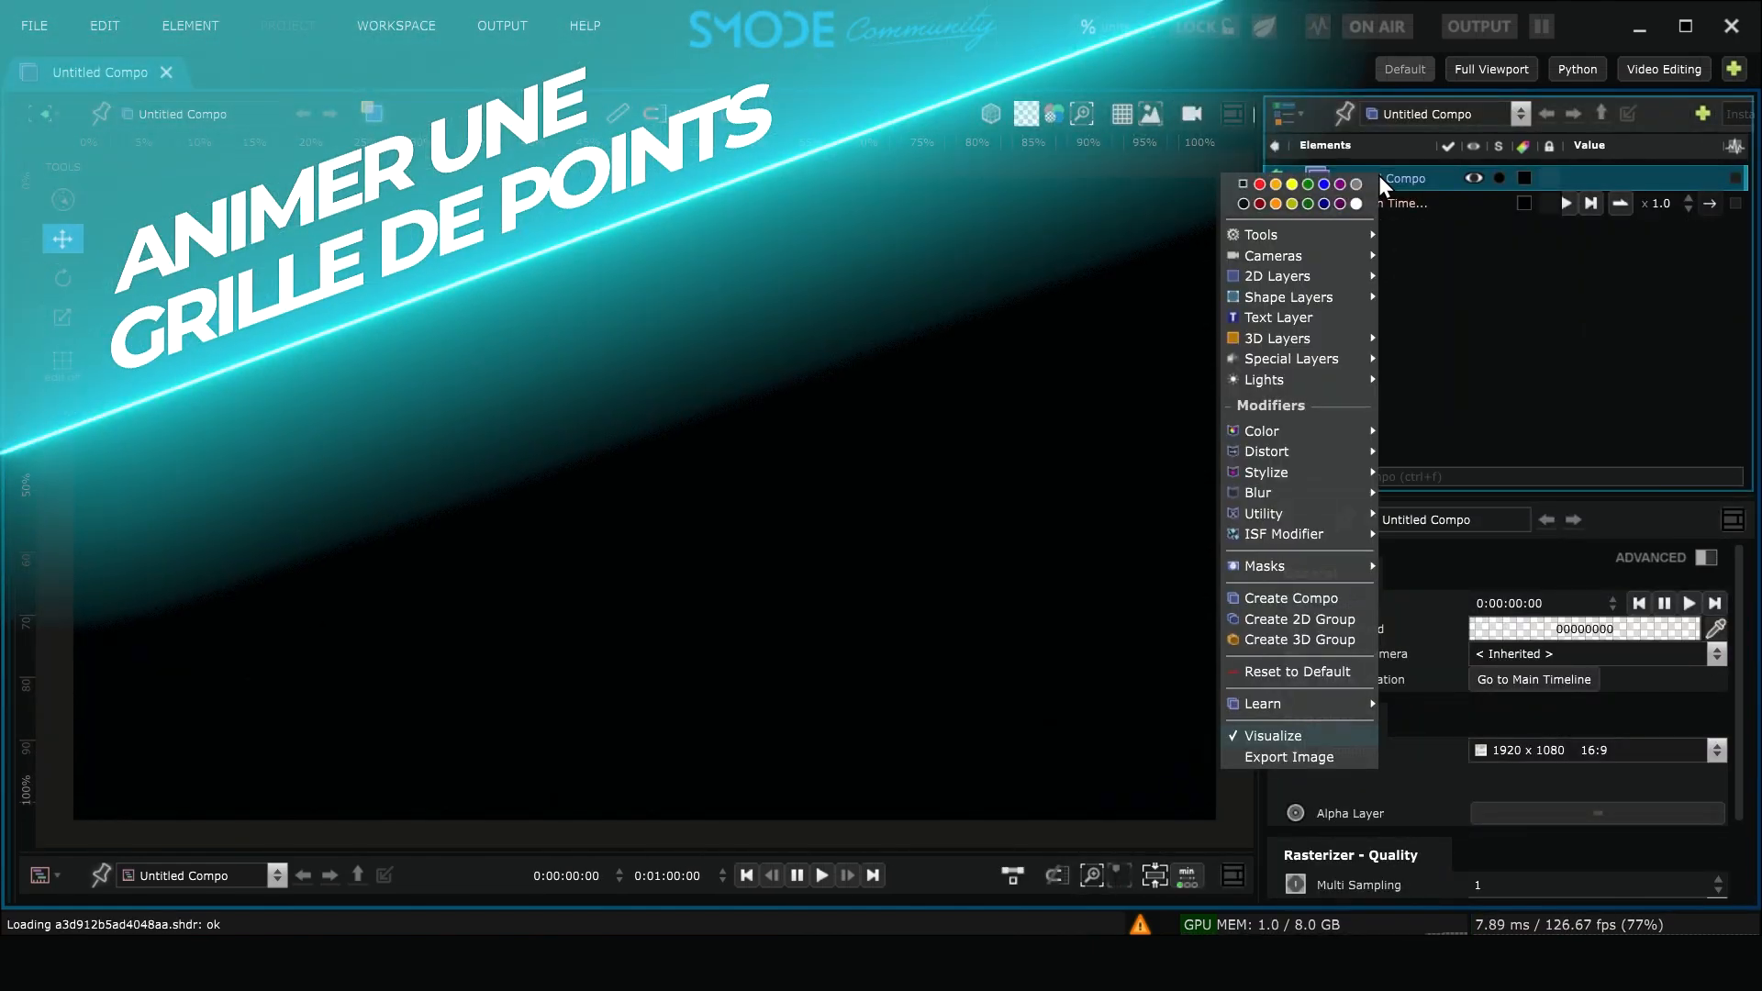
mouse_move(1364, 352)
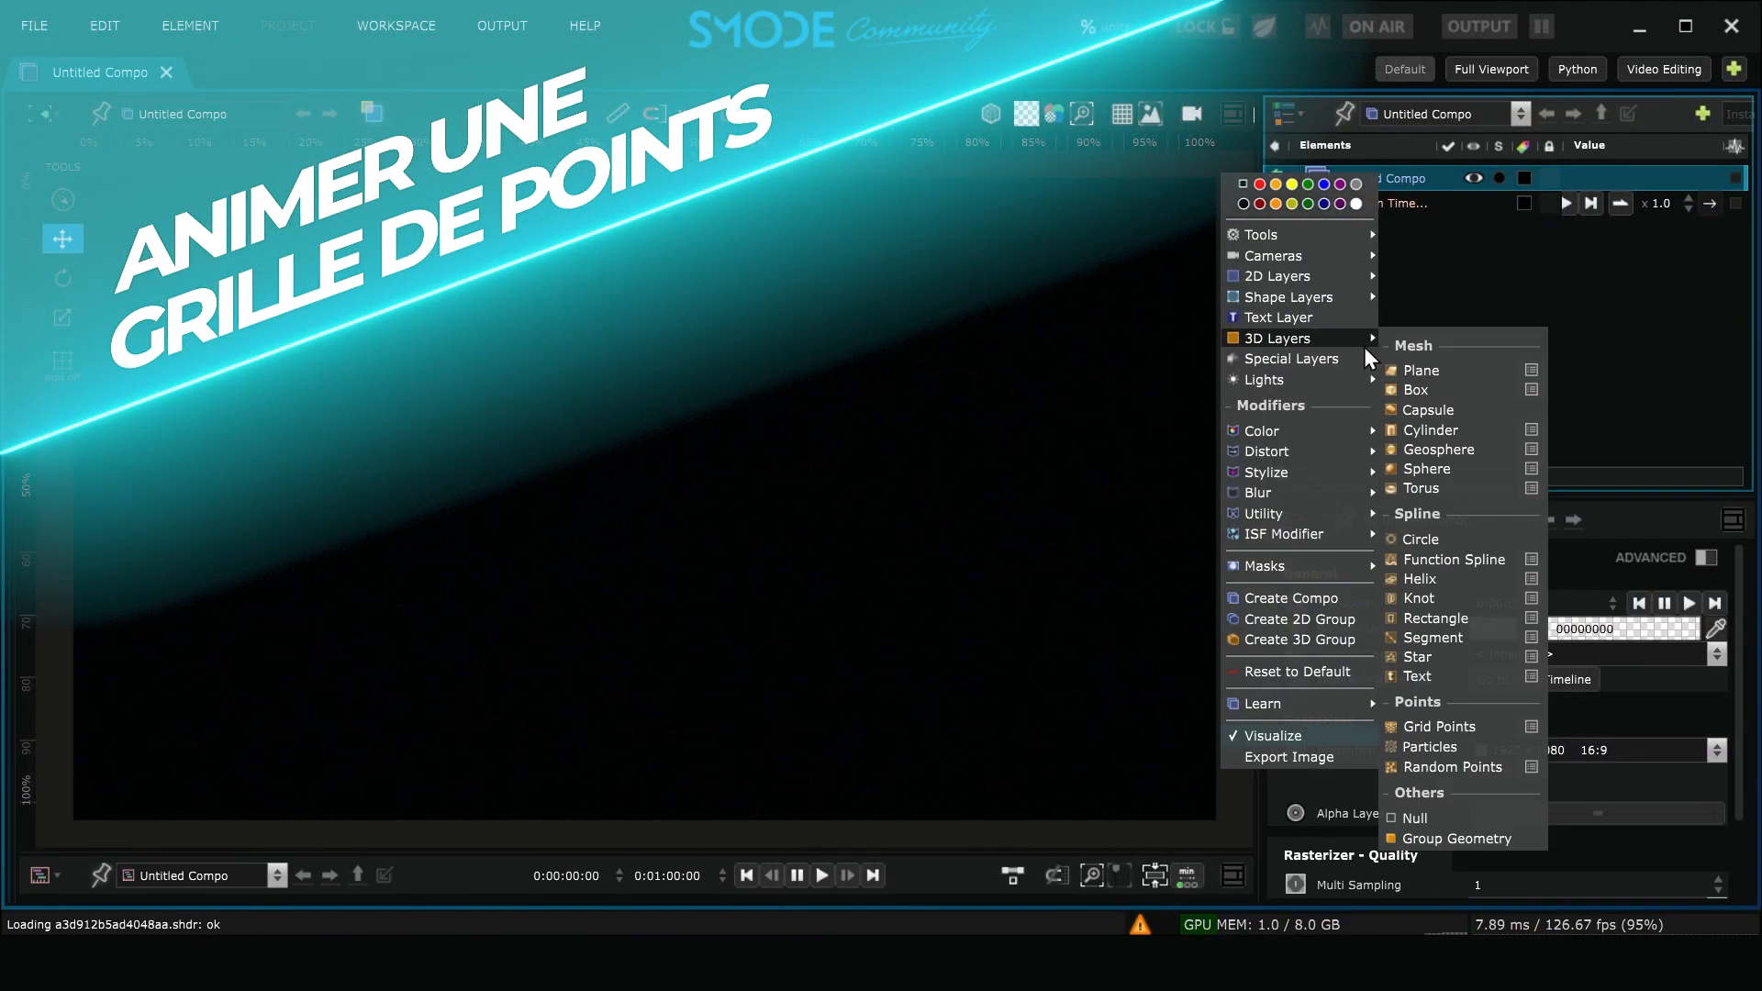
left_click(1474, 725)
left_click(1528, 652)
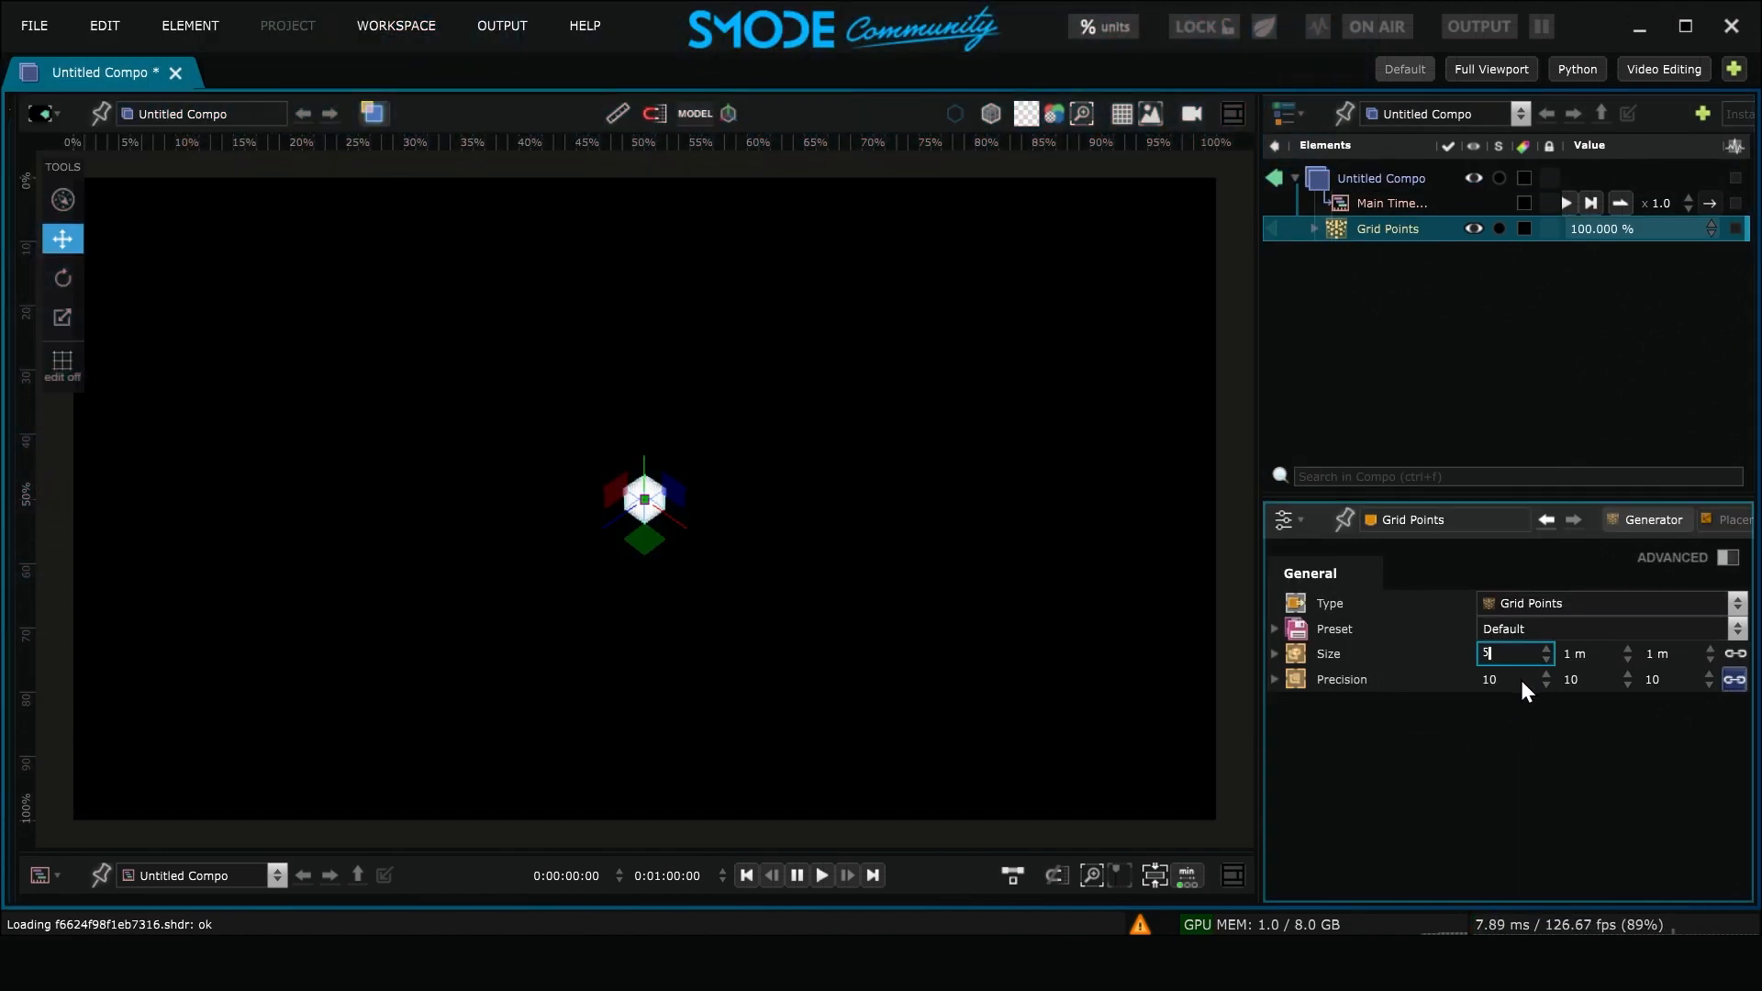
key("Tab")
type("4")
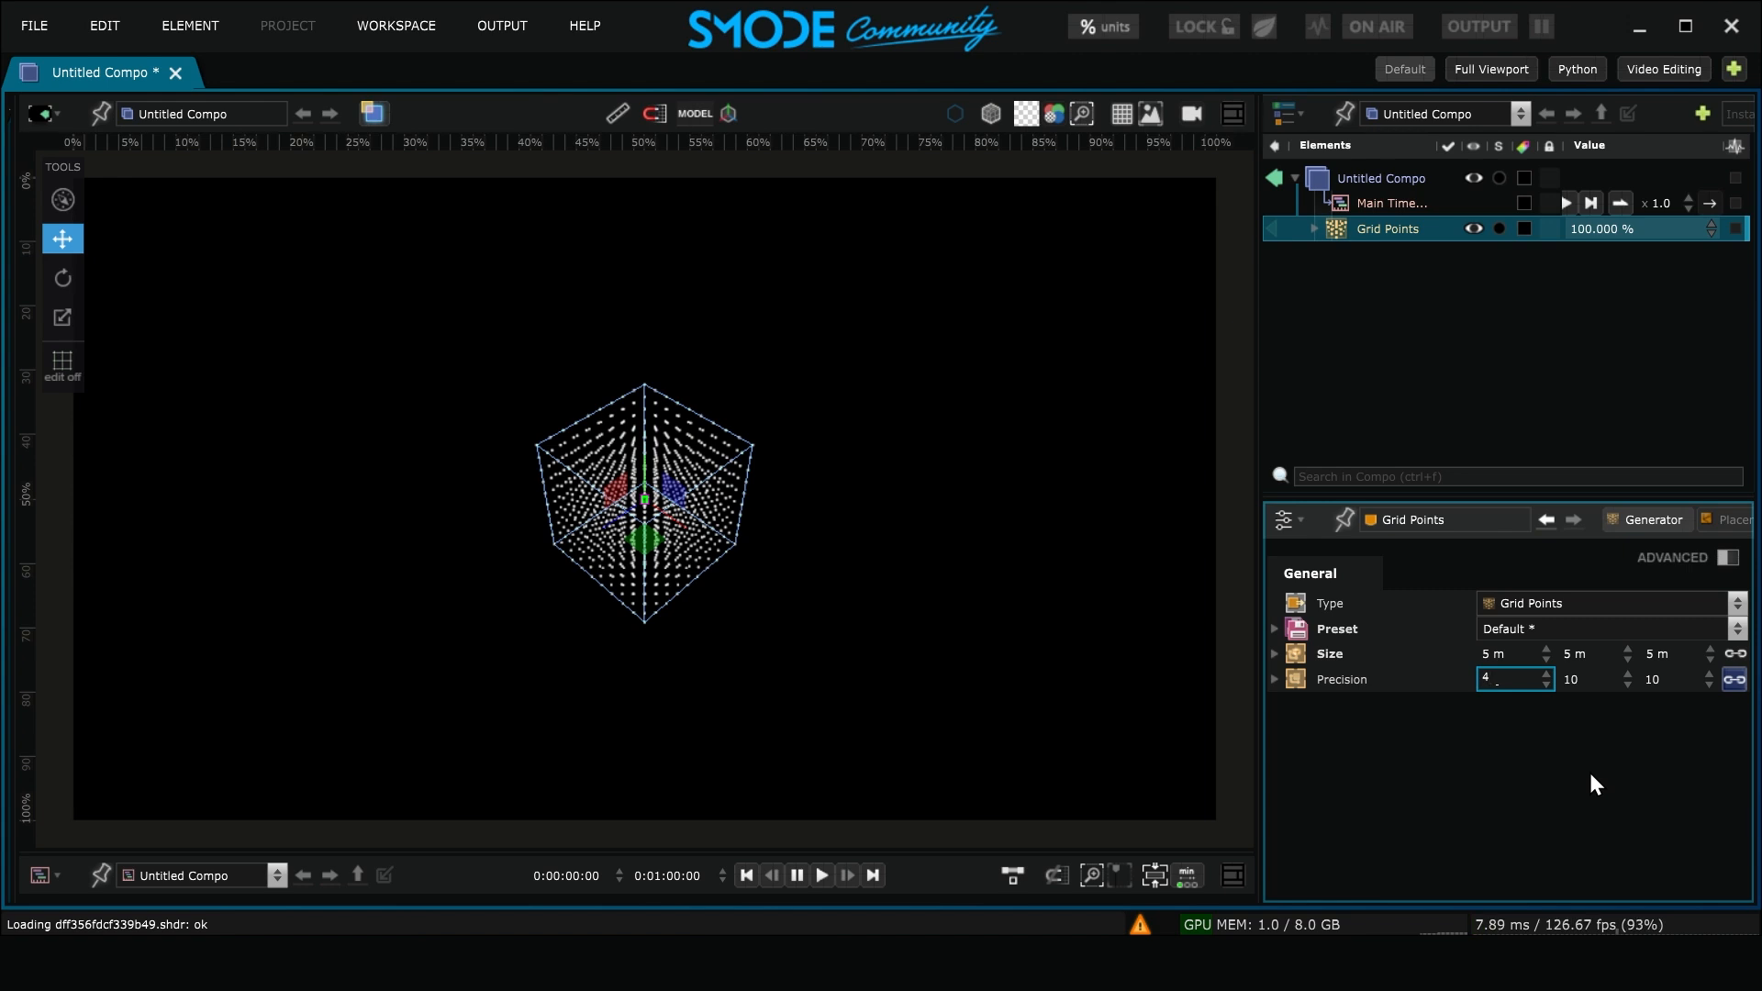
key("Return")
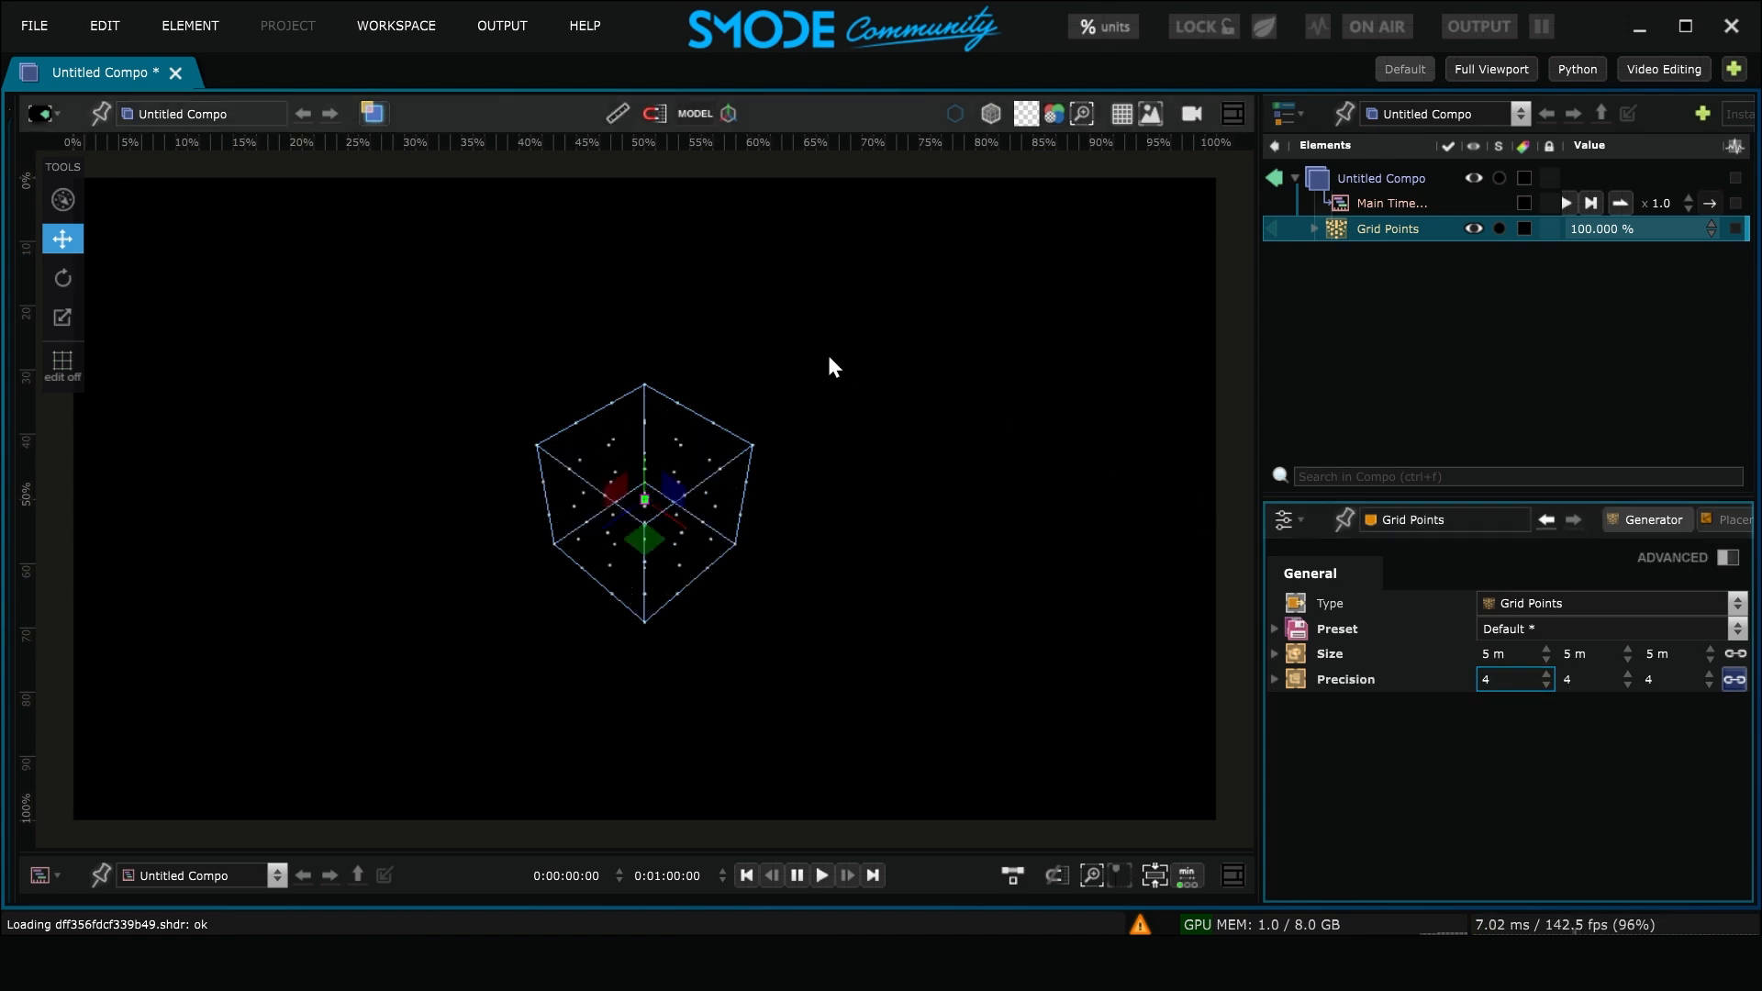
Step: Move the viewpoint inside the point grid so the points surround it, and turn off the model's wireframe and gizmo display
left_click_drag(742, 378, 737, 382)
scroll(644, 416, "up", 10)
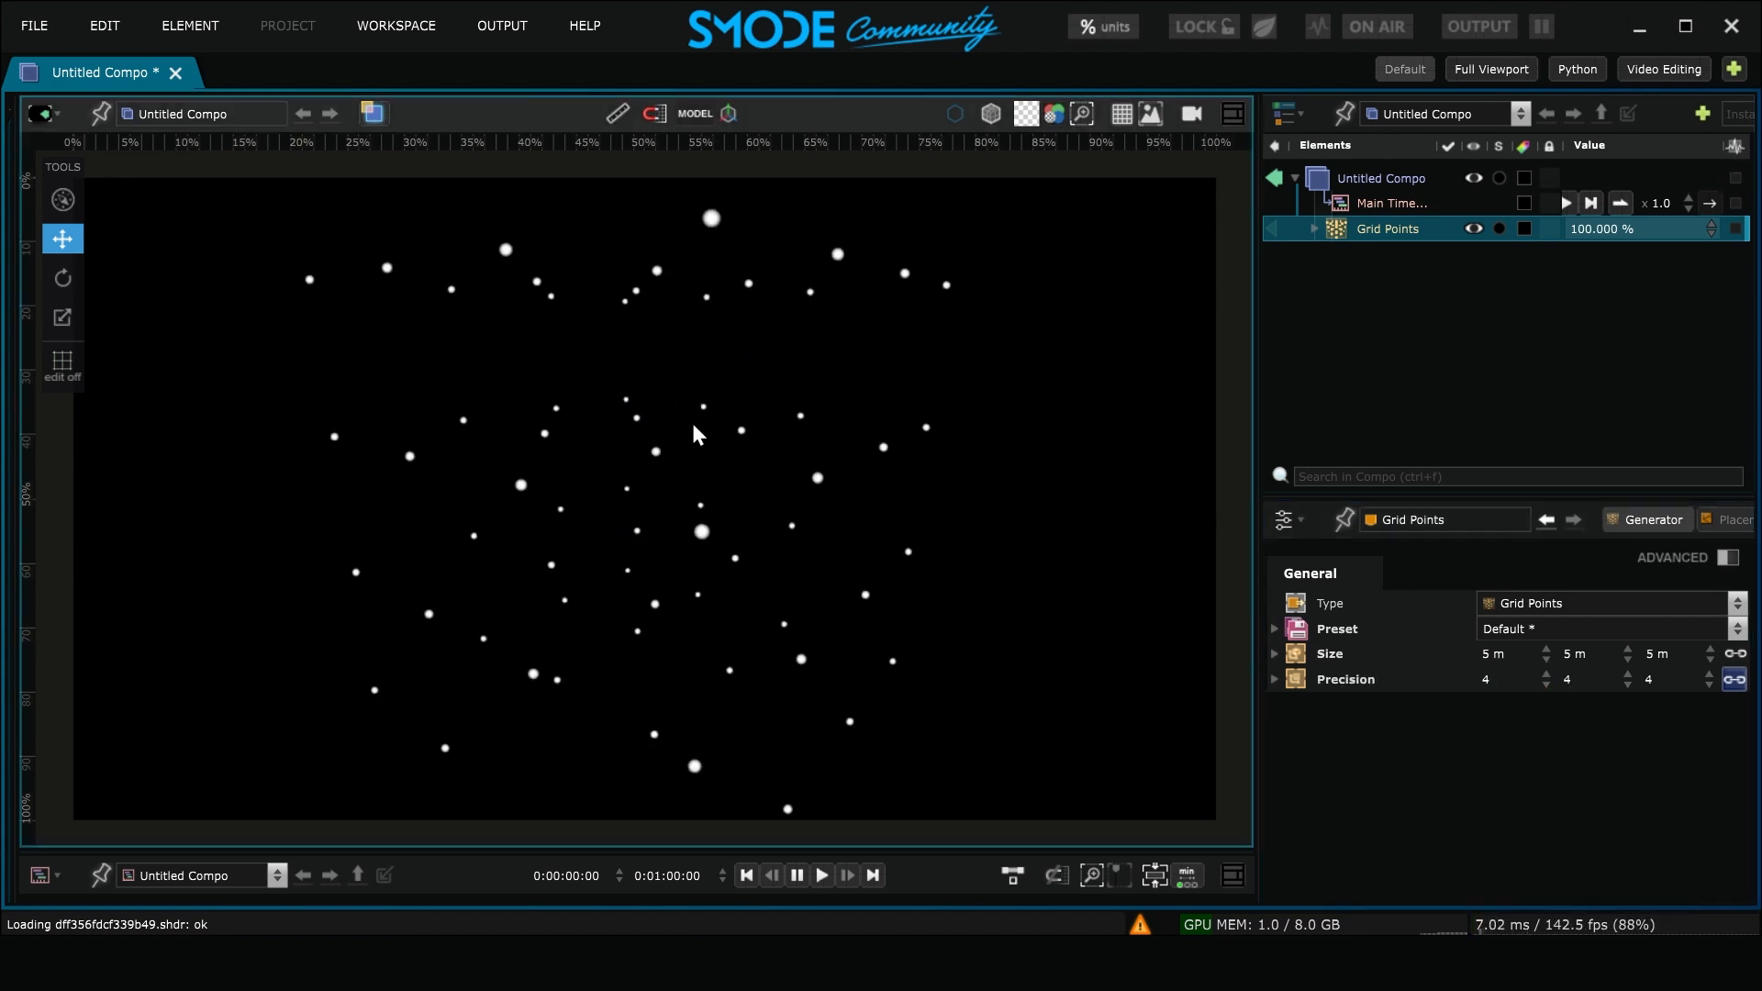
scroll(751, 402, "up", 3)
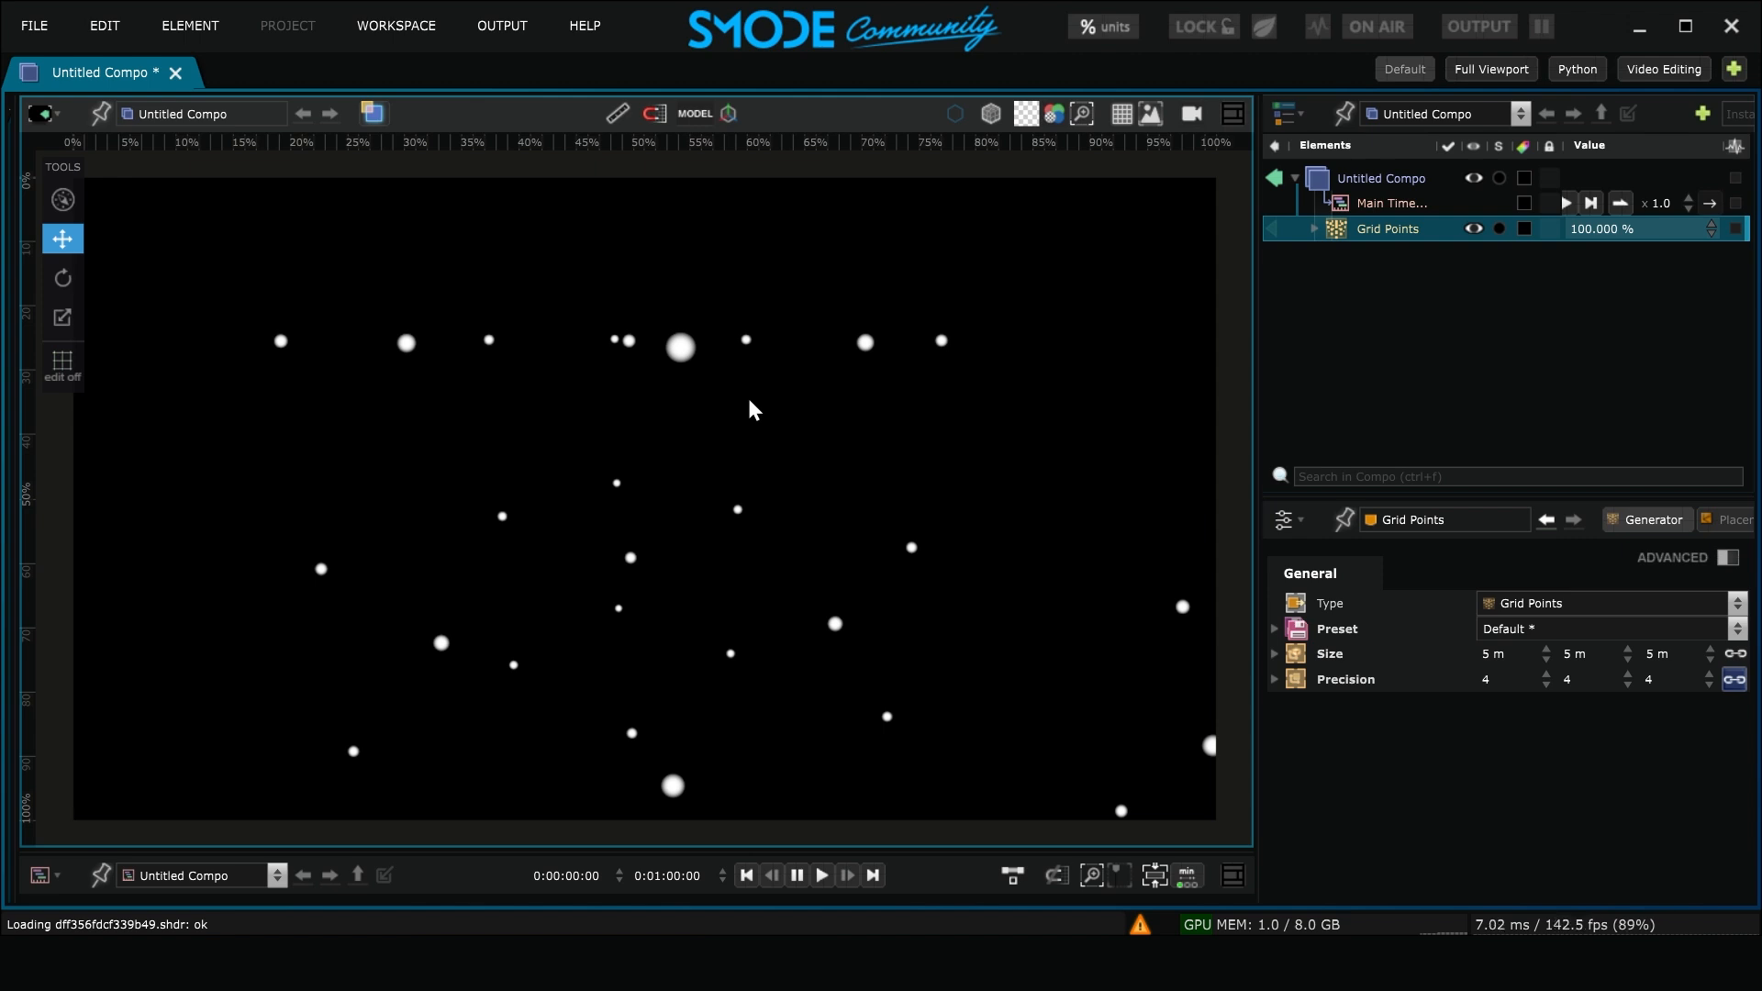
scroll(751, 412, "down", 5, "alt")
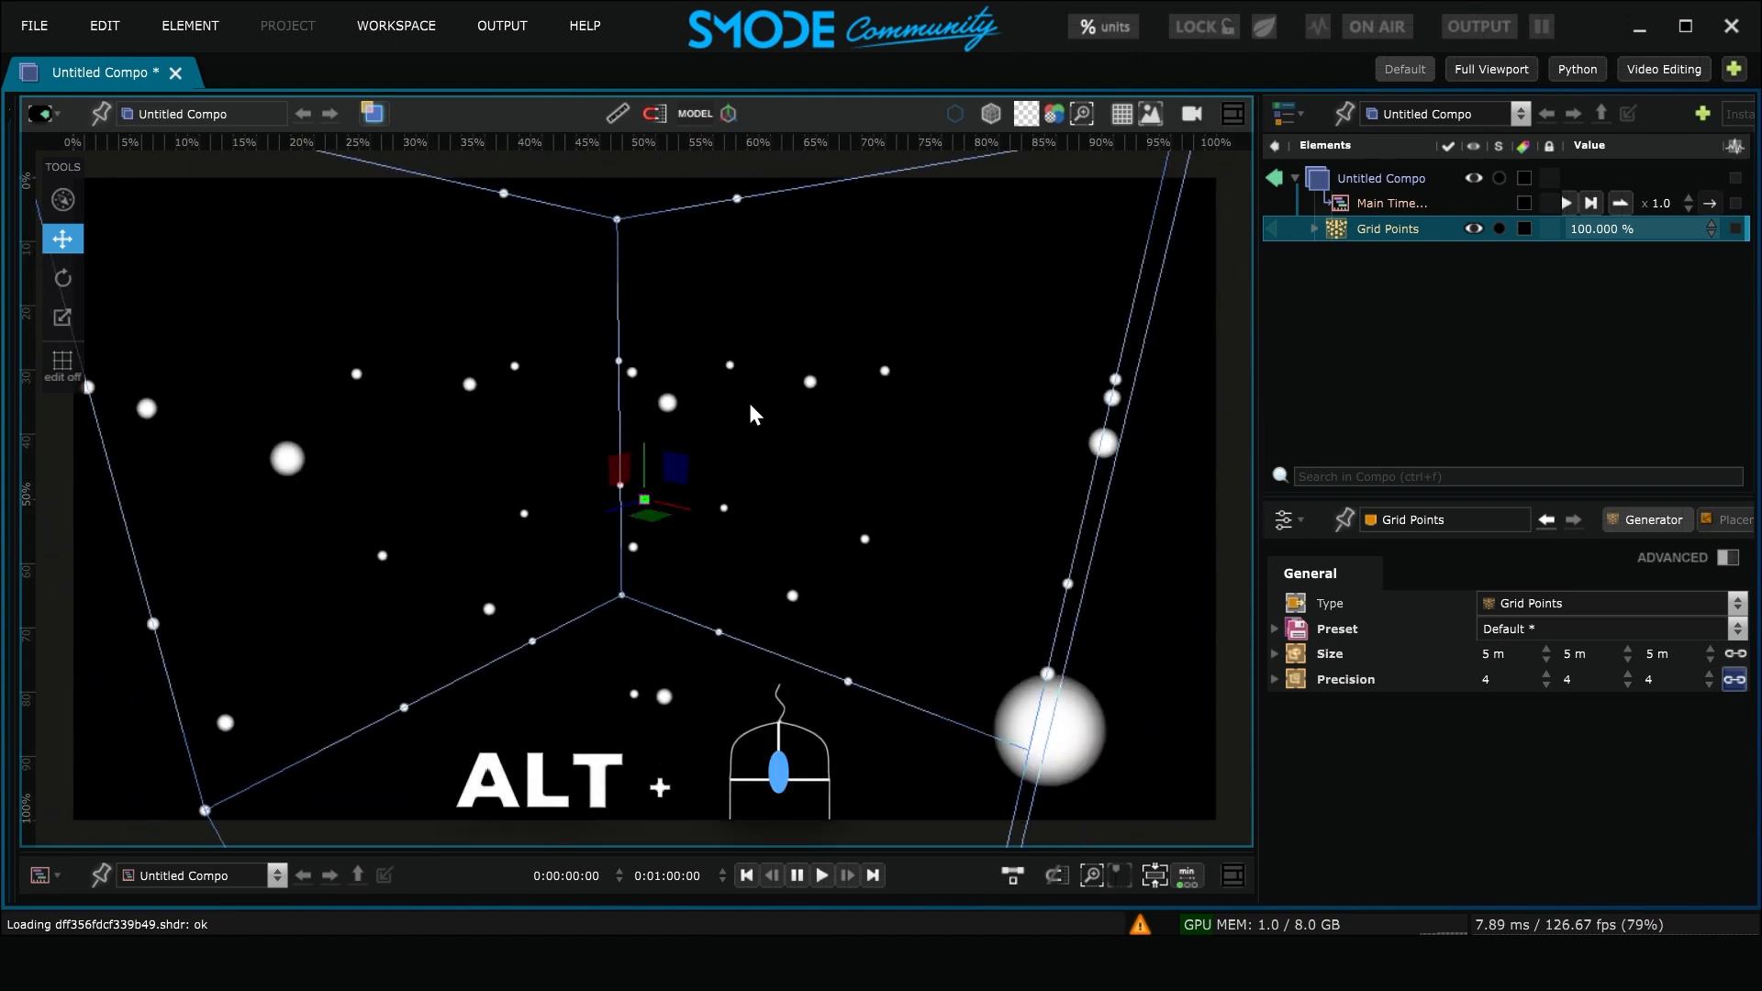
scroll(751, 404, "down", 2, "alt")
left_click_drag(753, 405, 733, 272, "alt")
scroll(732, 272, "up", 1, "alt")
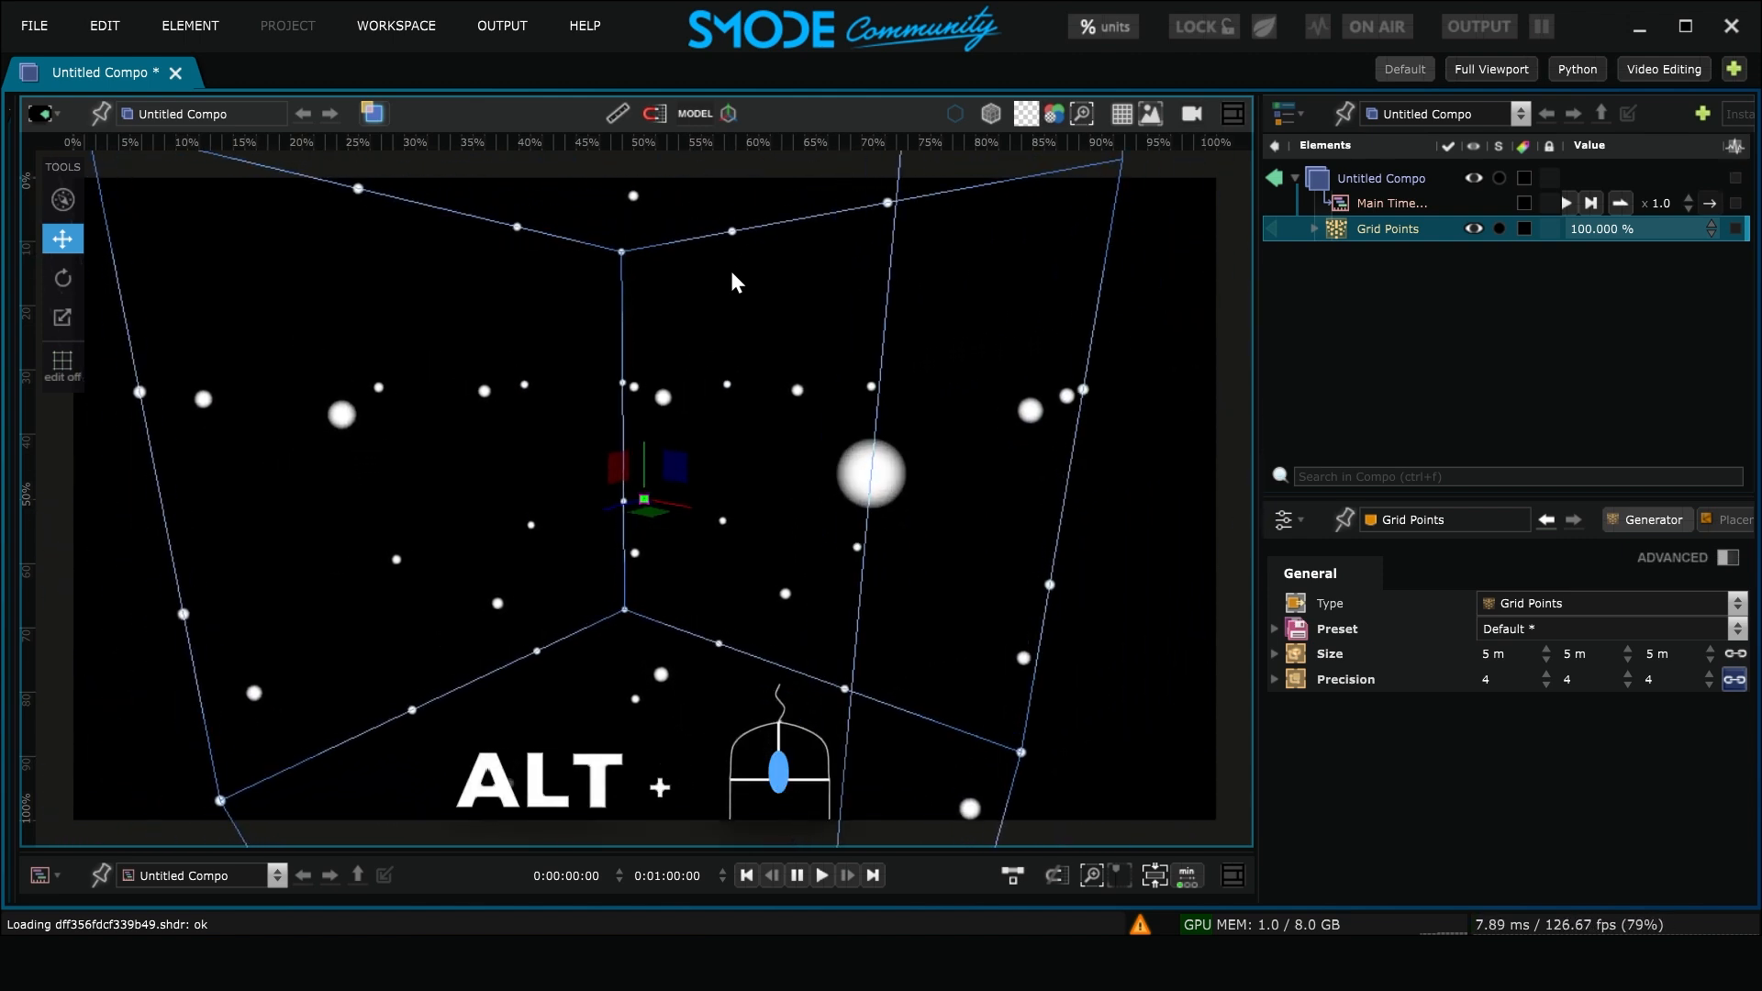
left_click(731, 112)
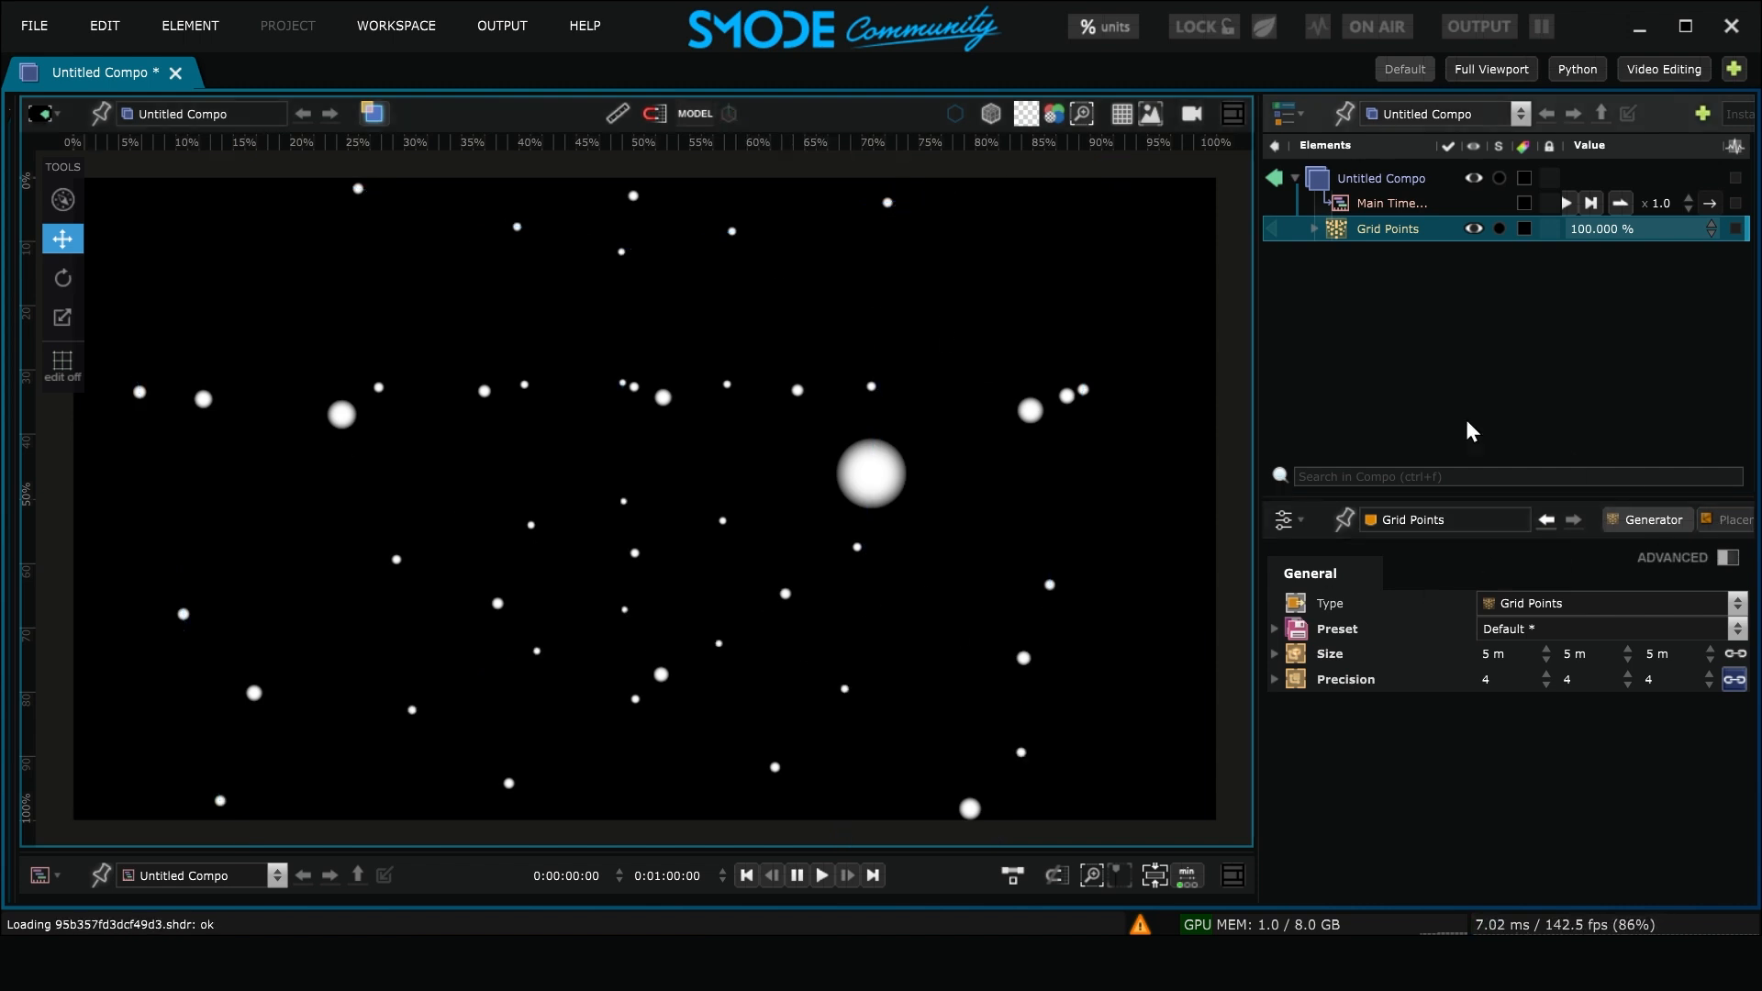
Step: Rotate the grid points to about 44.7 deg on the Y orientation and create a linear loop on that angle
left_click_drag(1262, 321, 1128, 313)
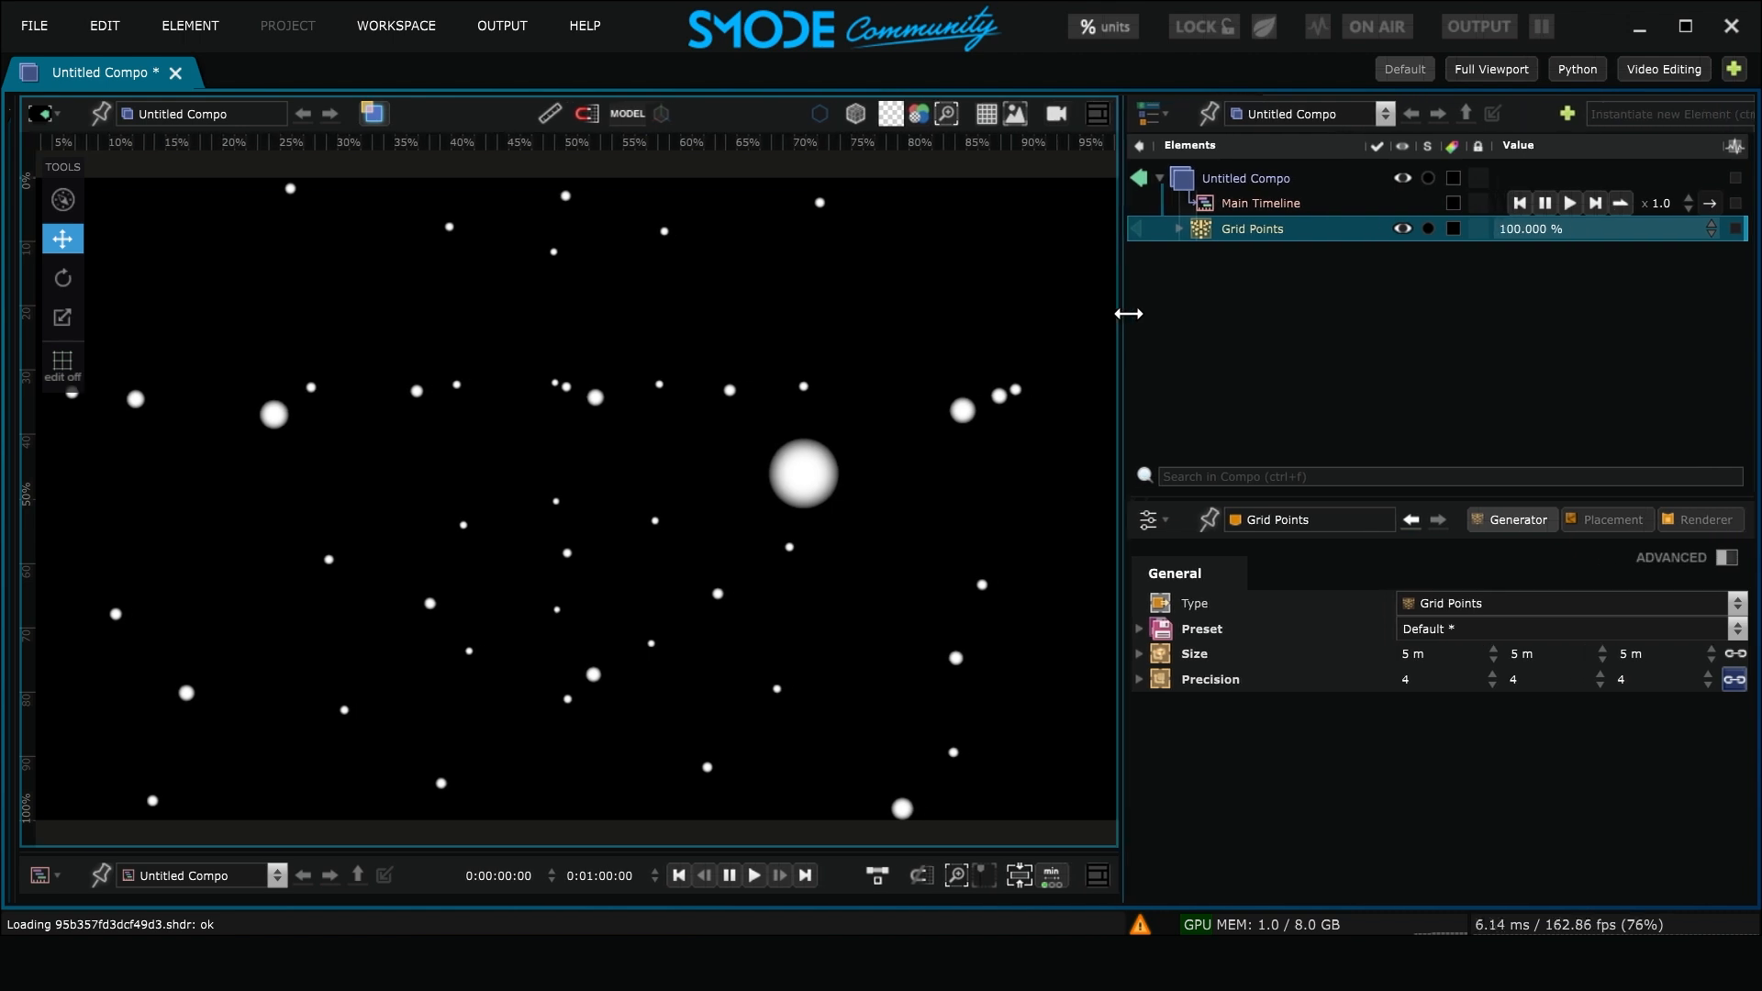
left_click(1618, 527)
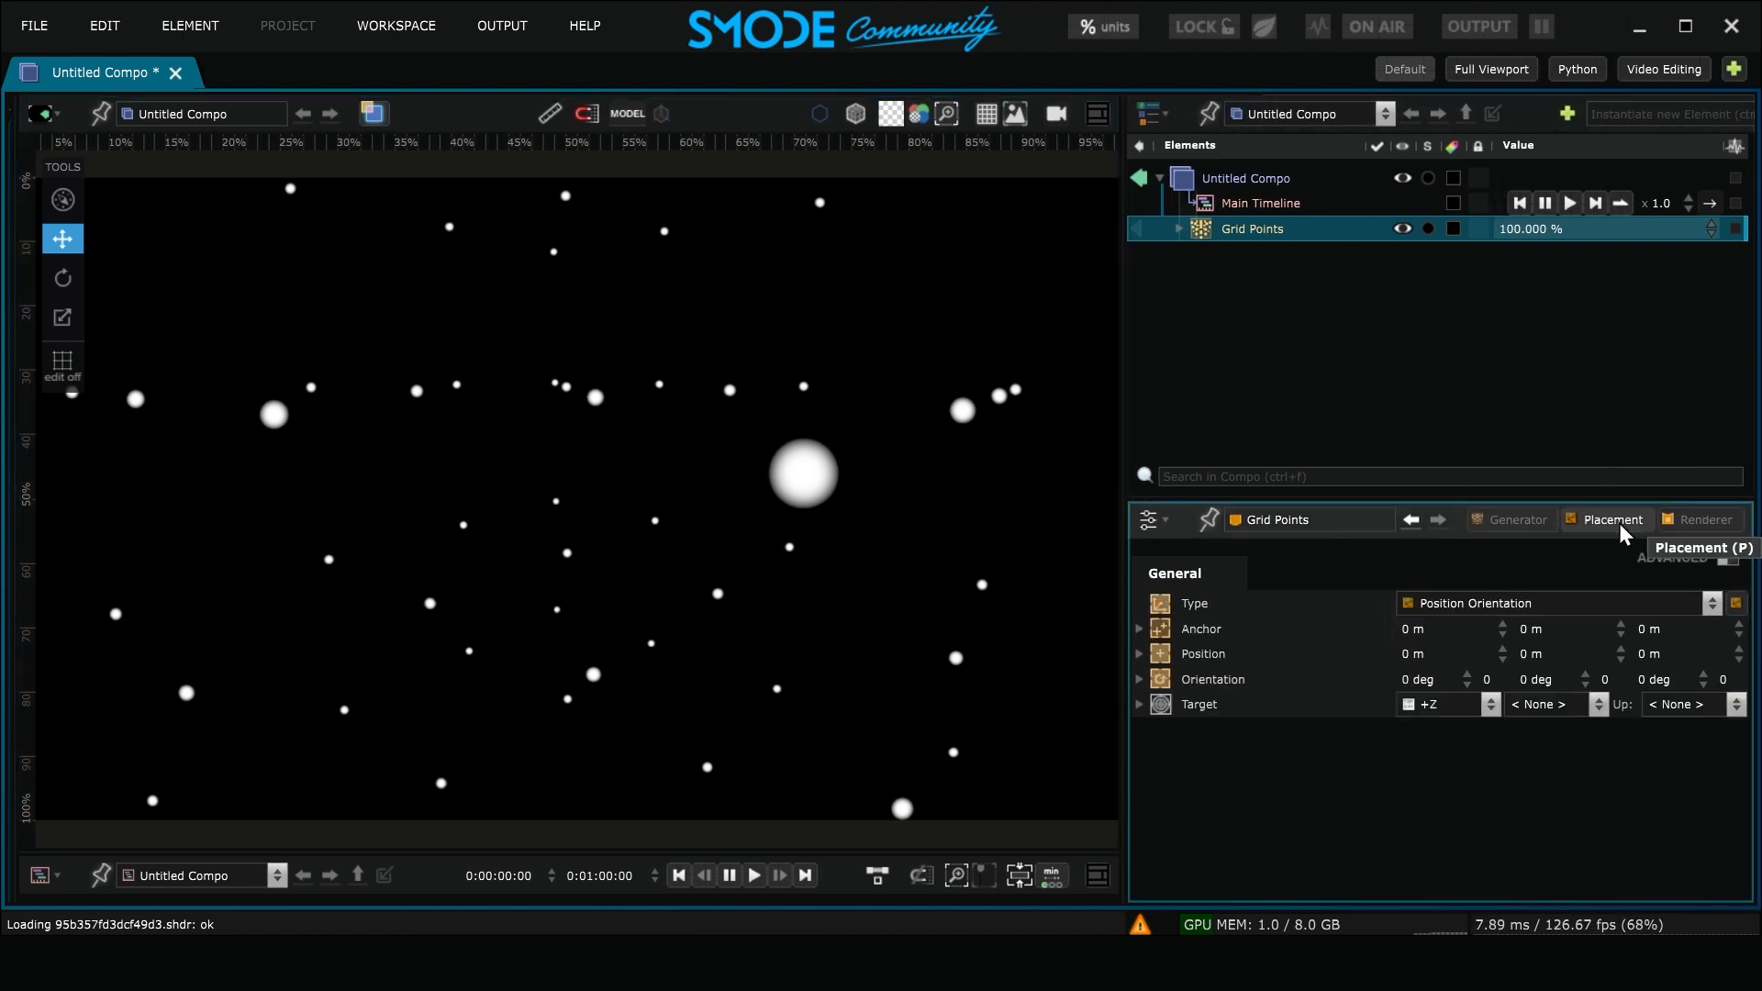
left_click_drag(1546, 680, 1516, 671)
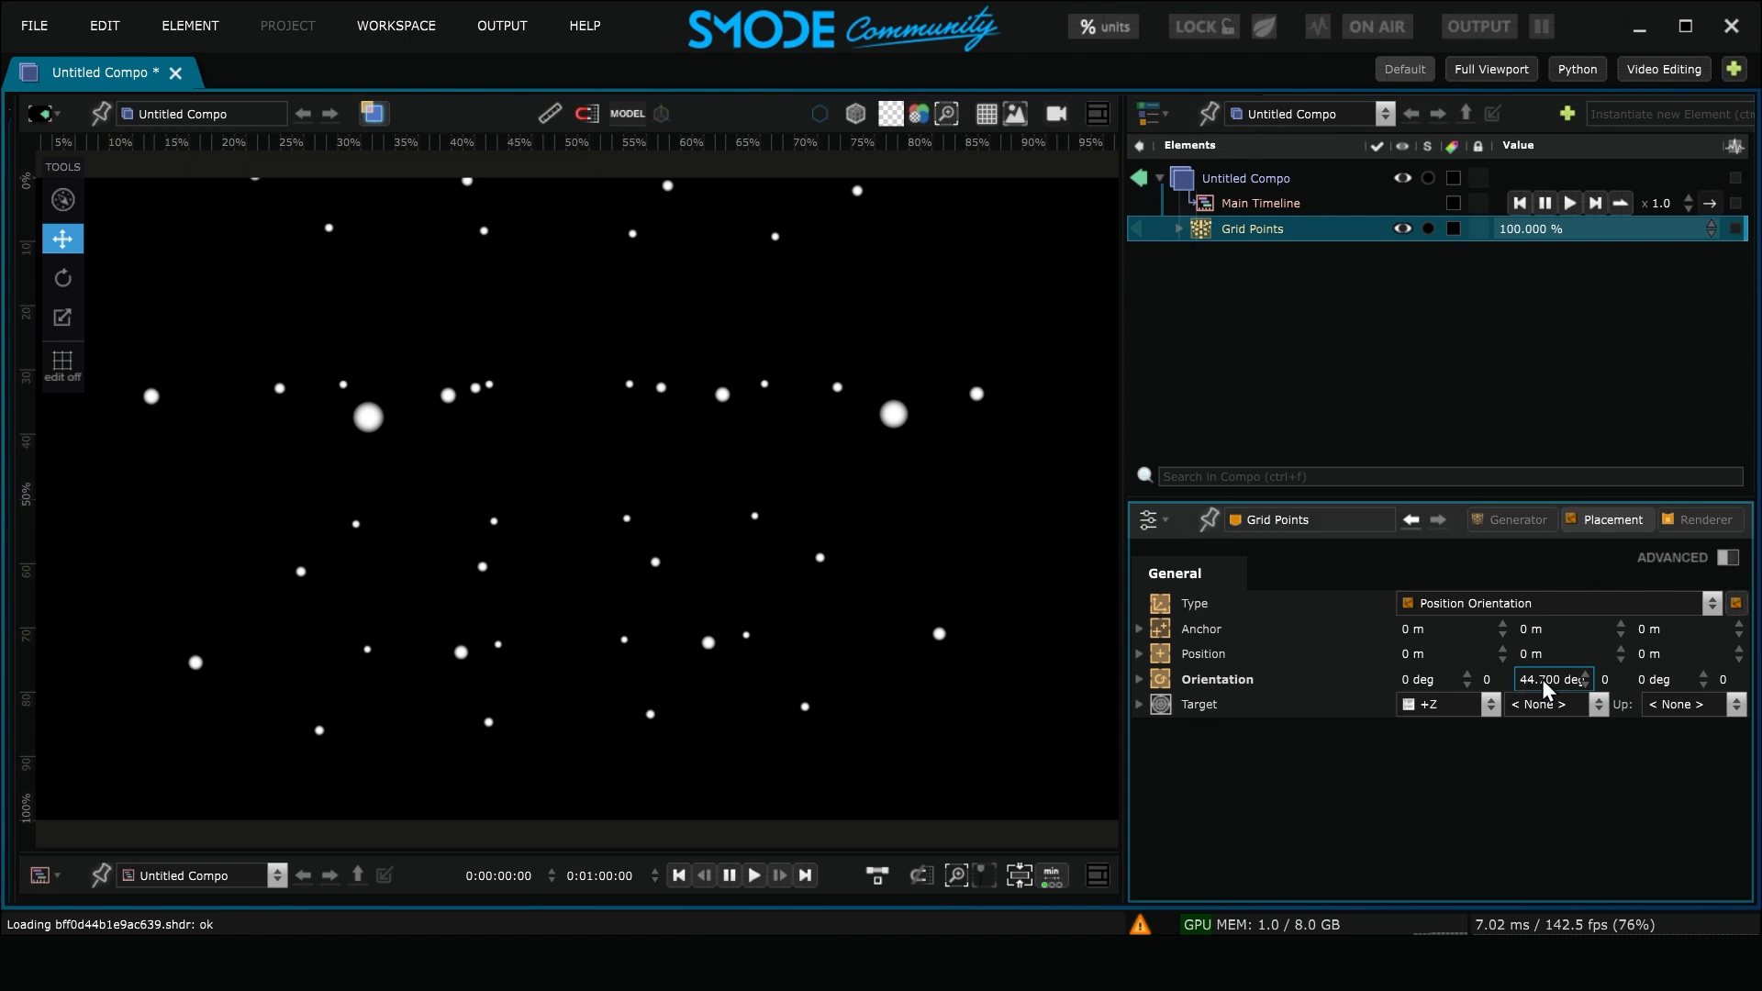
right_click(1542, 680)
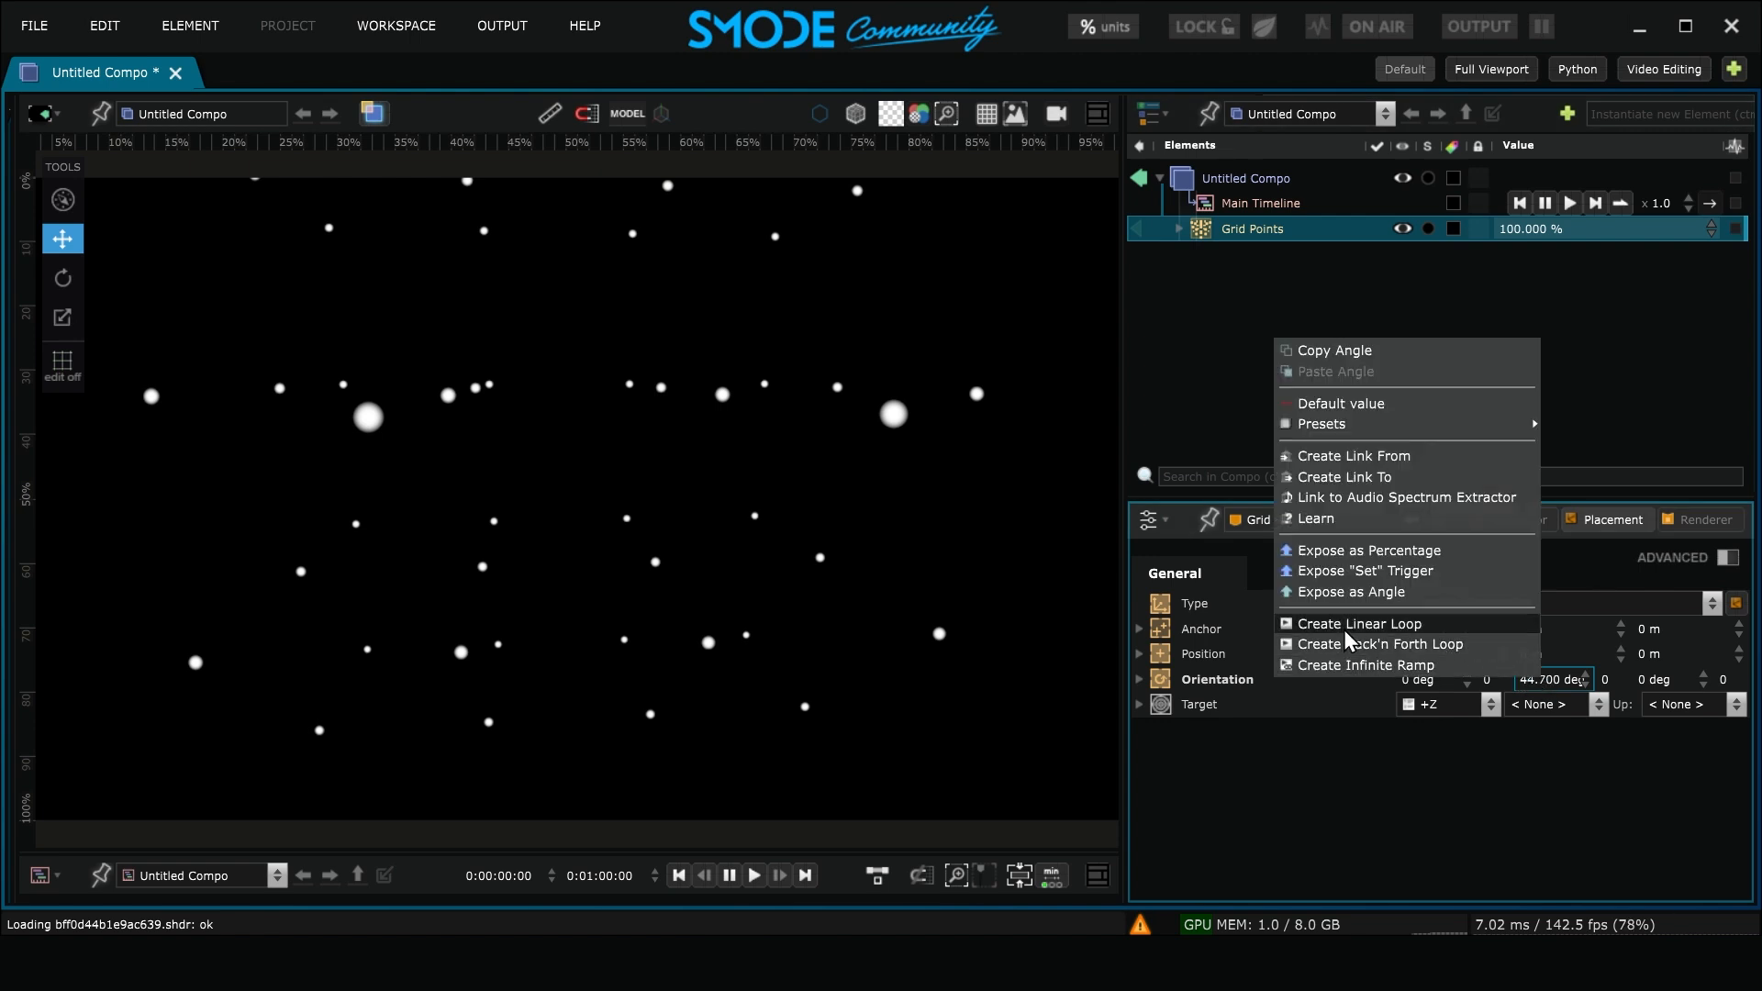
left_click(1439, 624)
Step: Lengthen the grid points' orientation loop to a duration of 30 seconds
left_click(1211, 228)
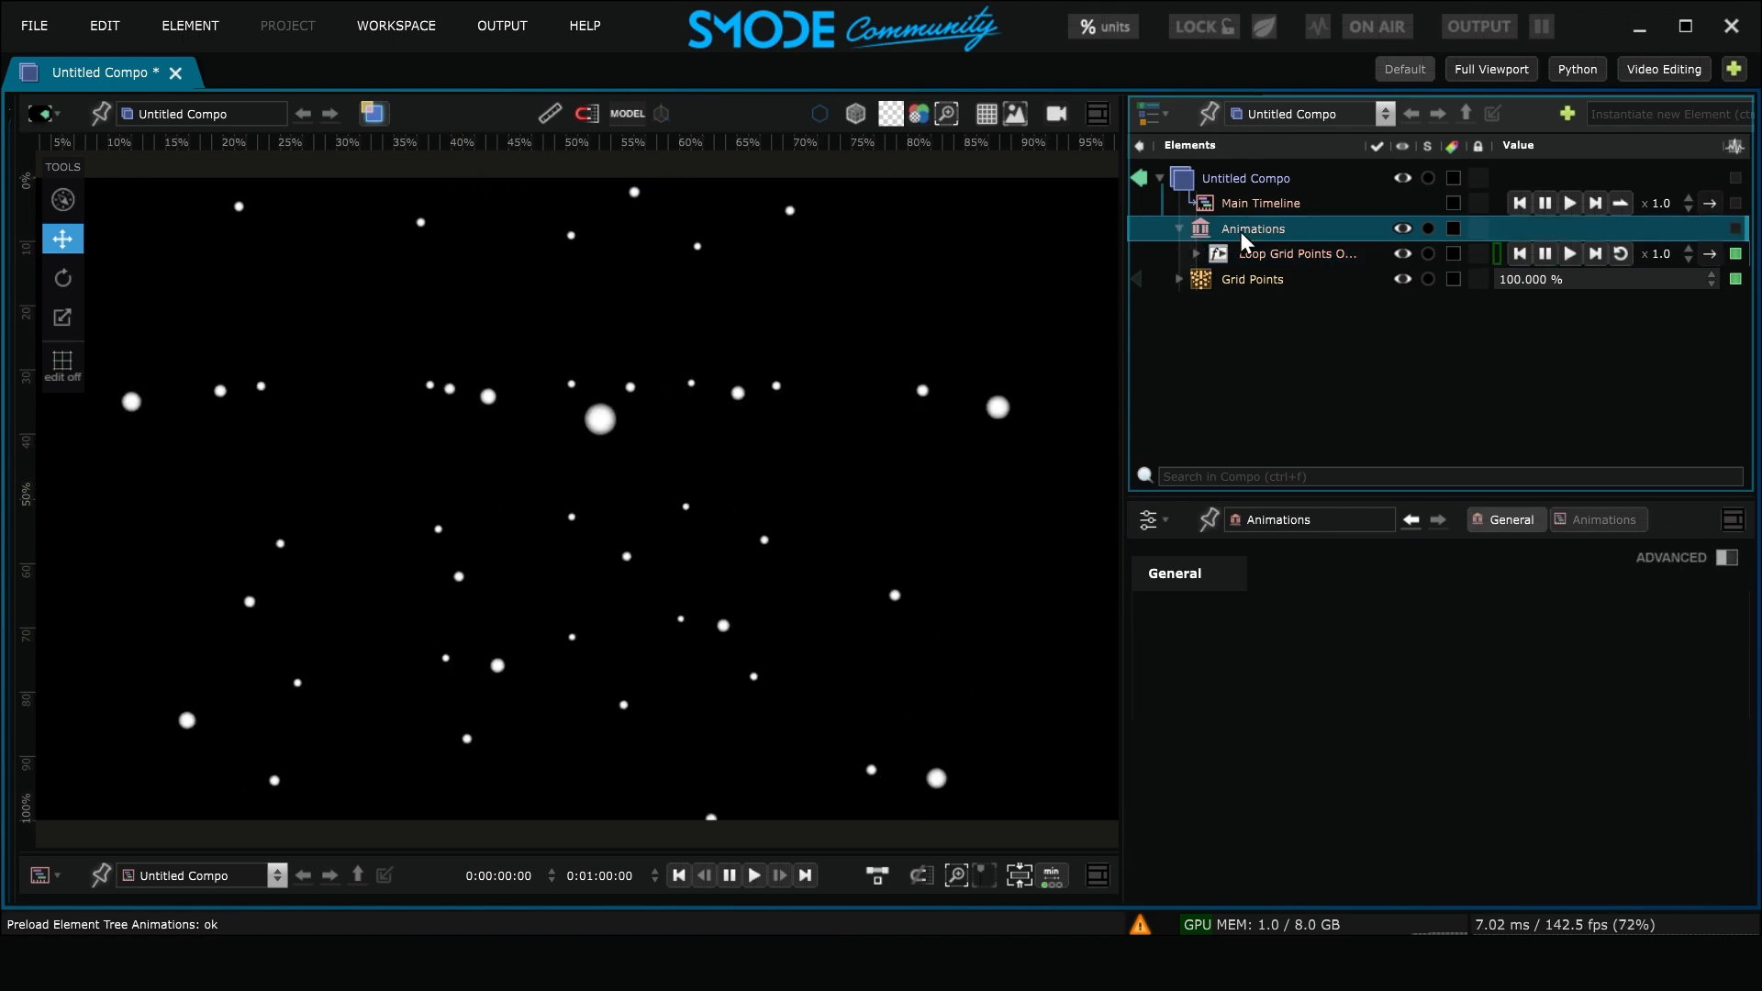
left_click(1298, 255)
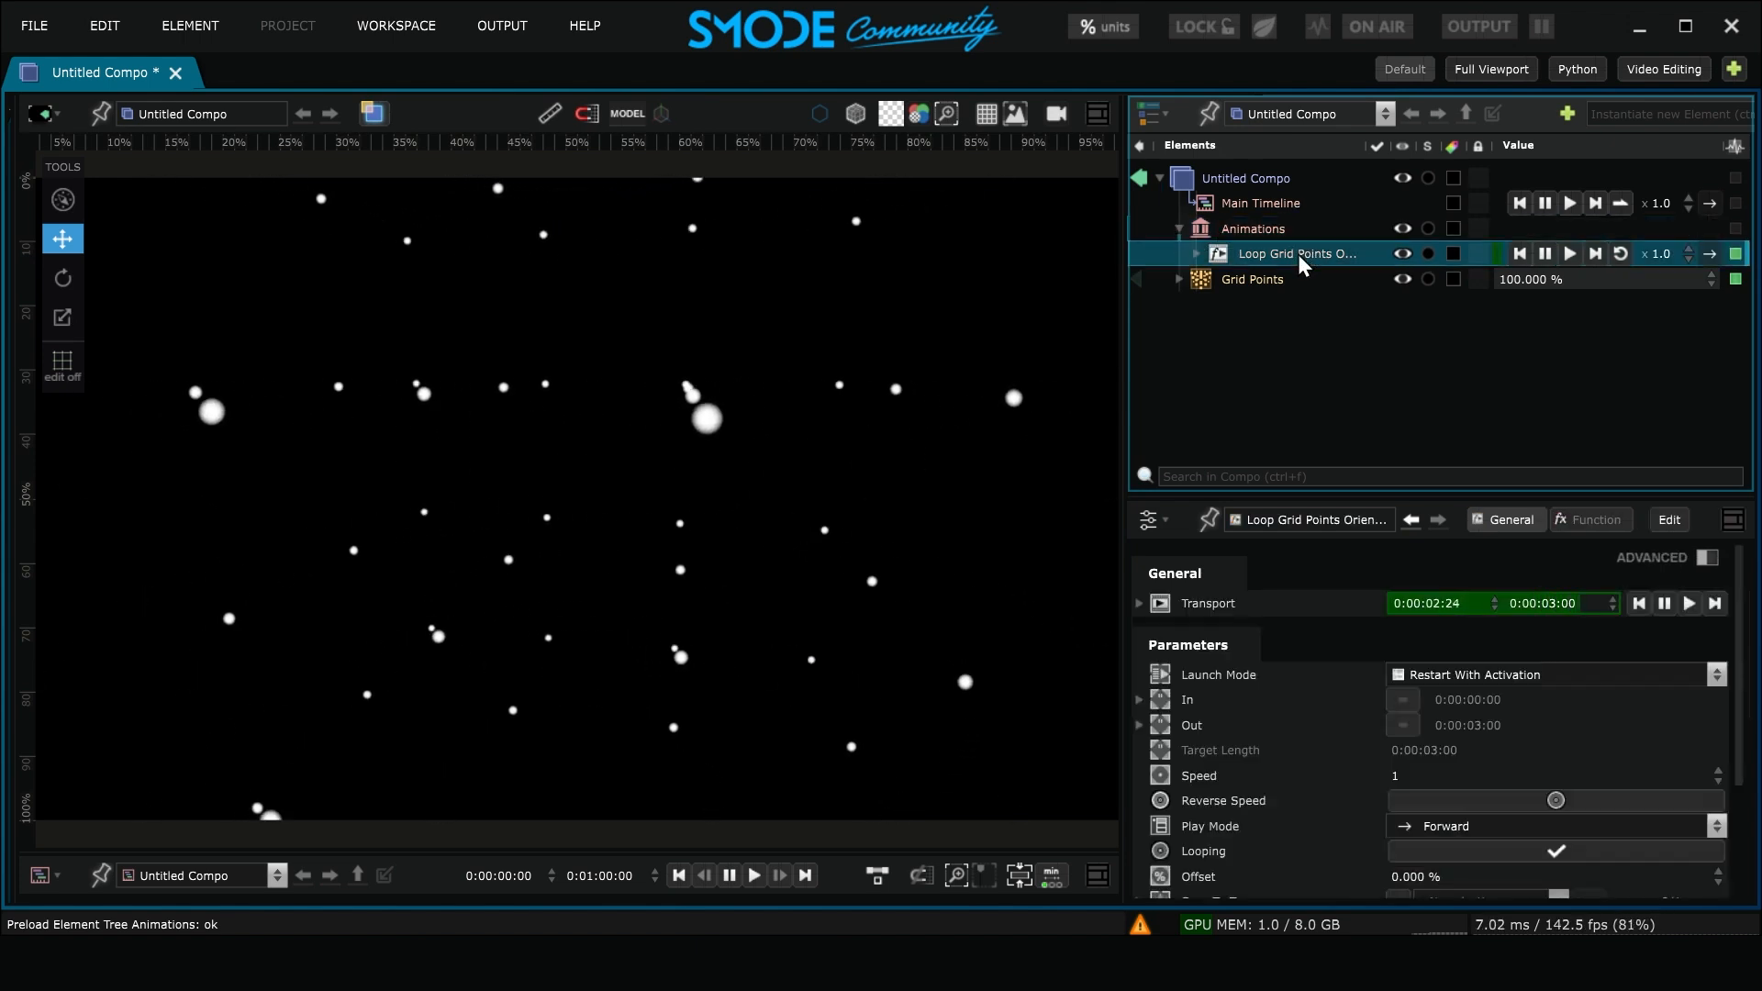
left_click(1551, 604)
key("BackSpace")
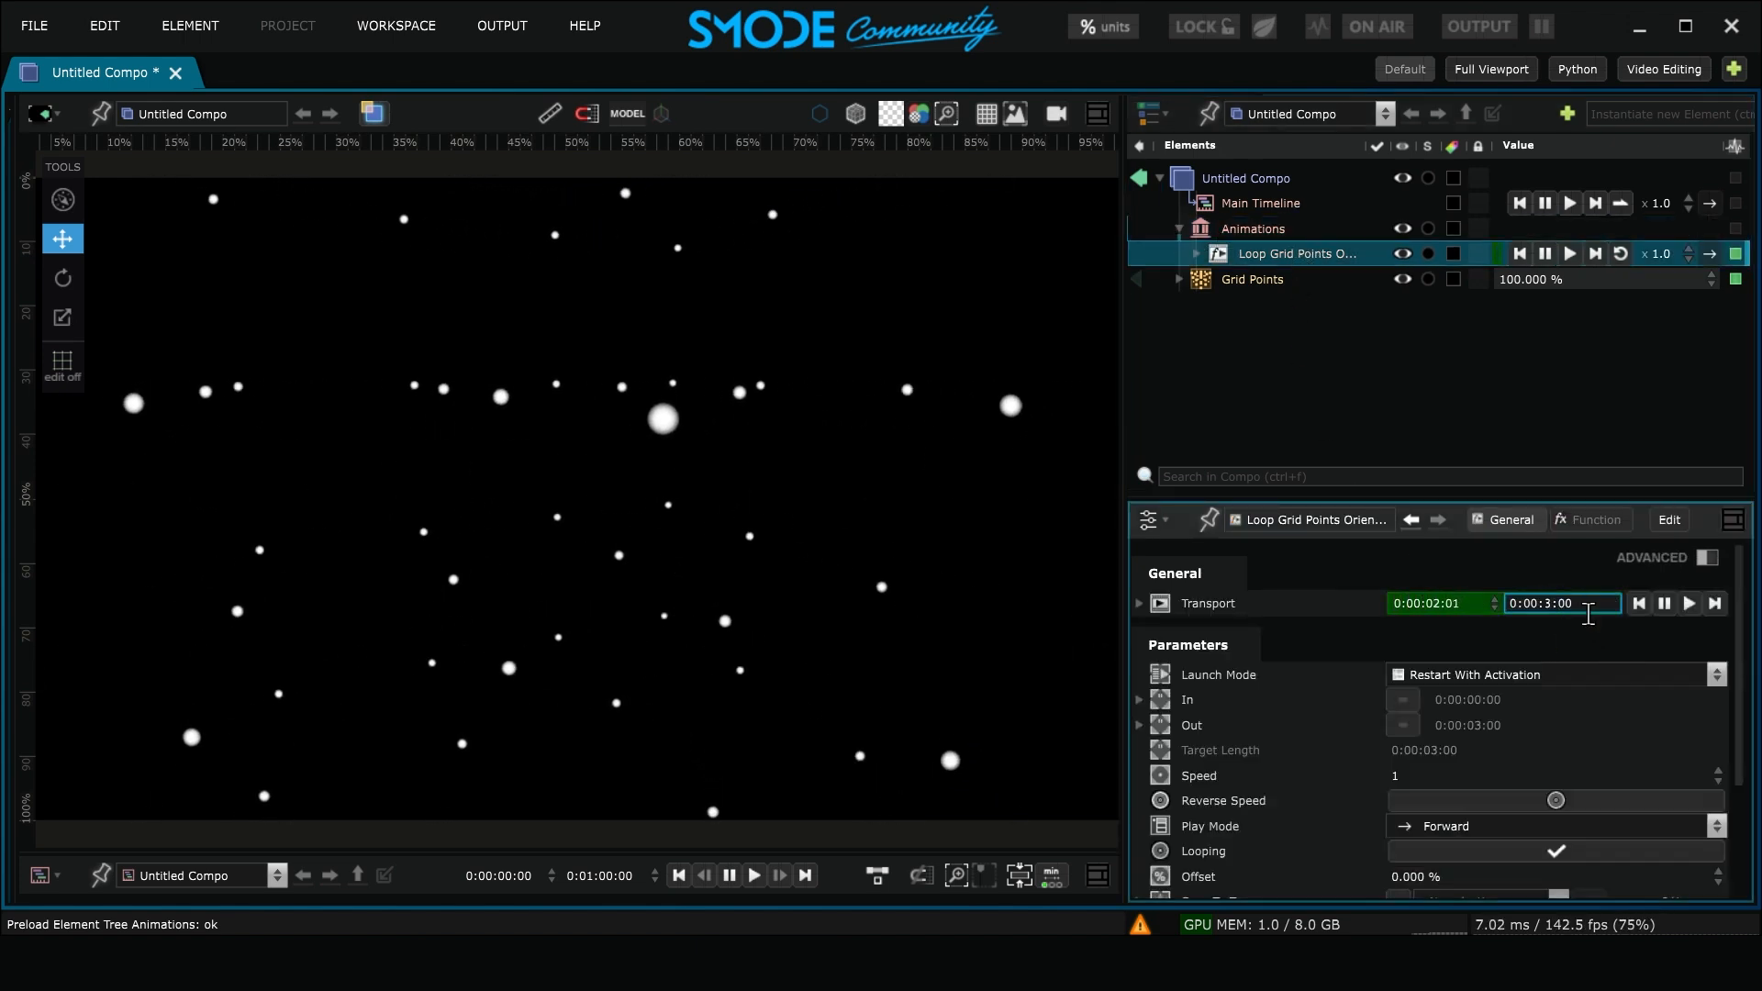
type("0")
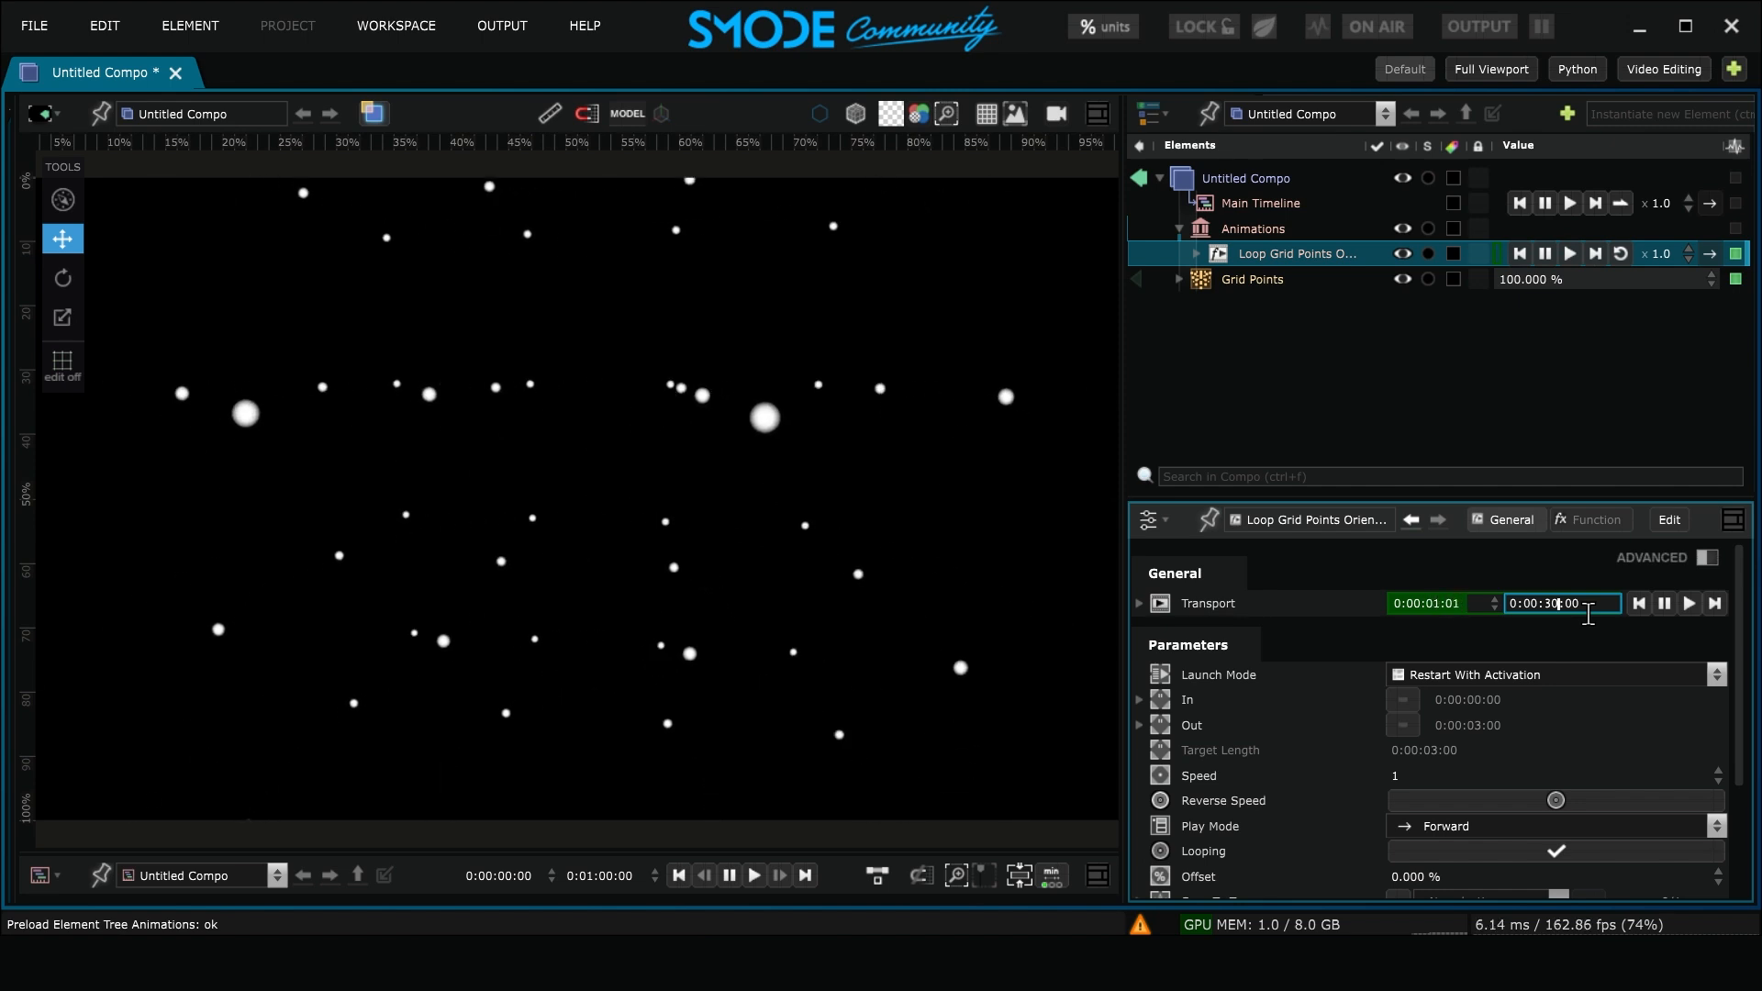
key("Return")
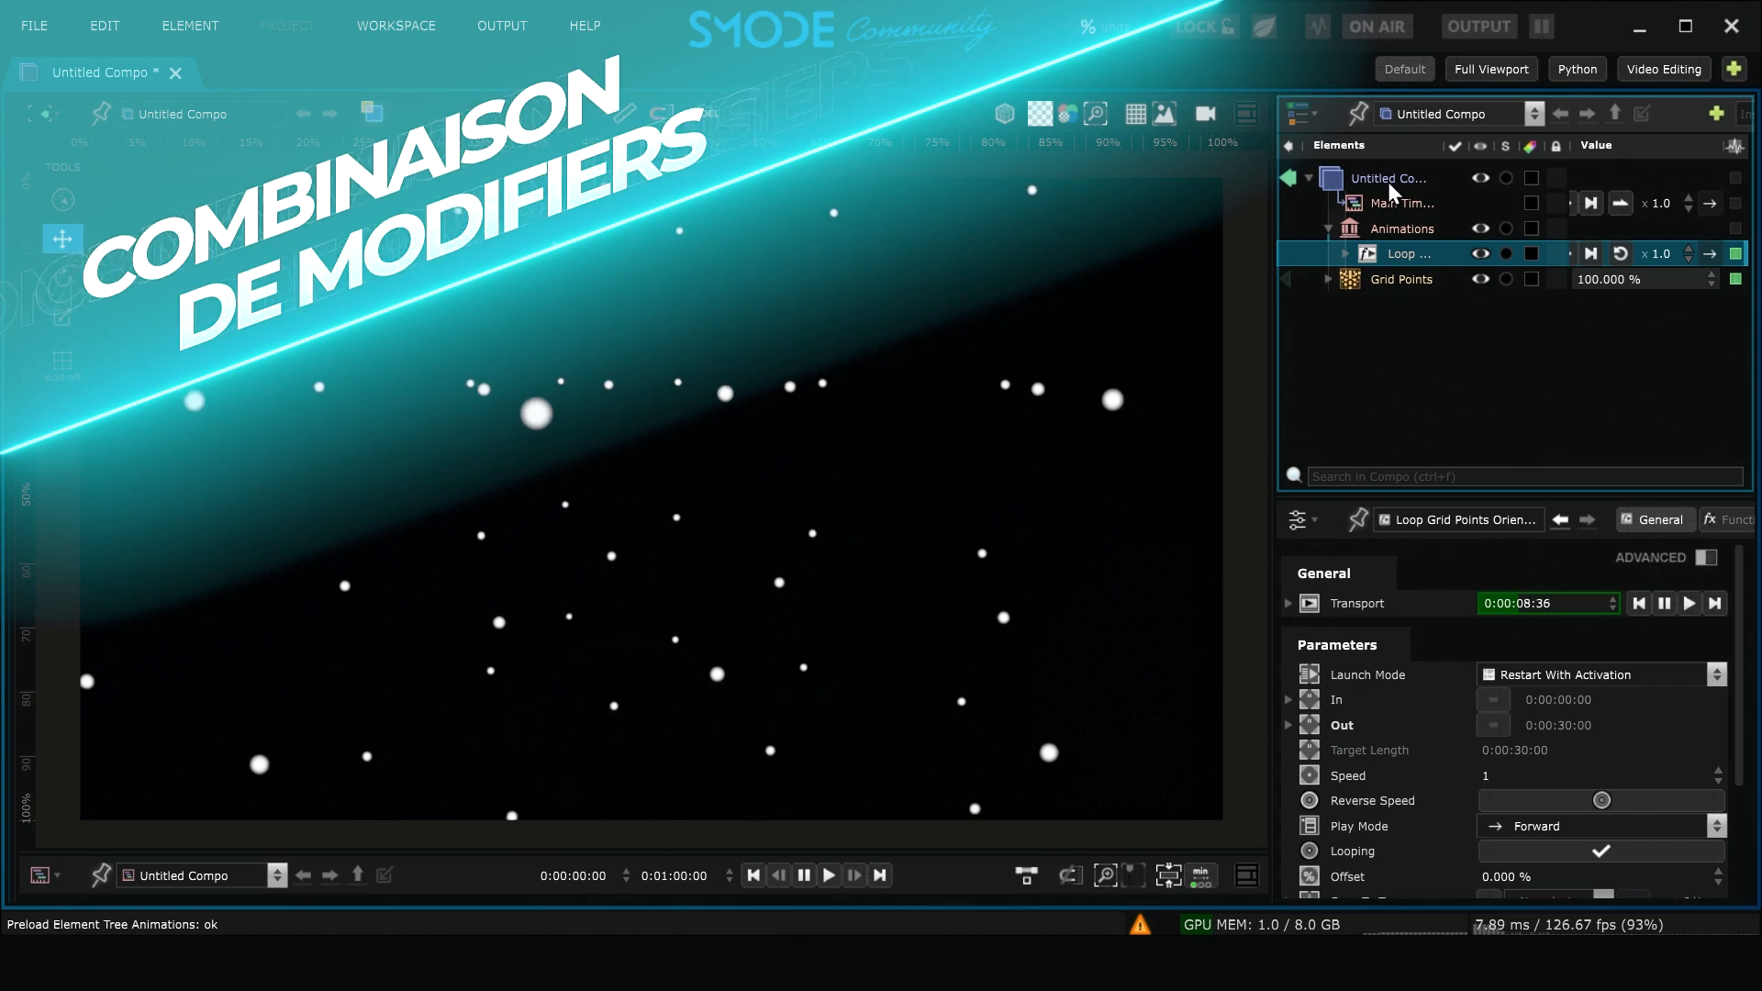
Step: Add a Feedback modifier to the composition and raise its Feedback Level to 100%
left_click(1387, 181)
right_click(1388, 180)
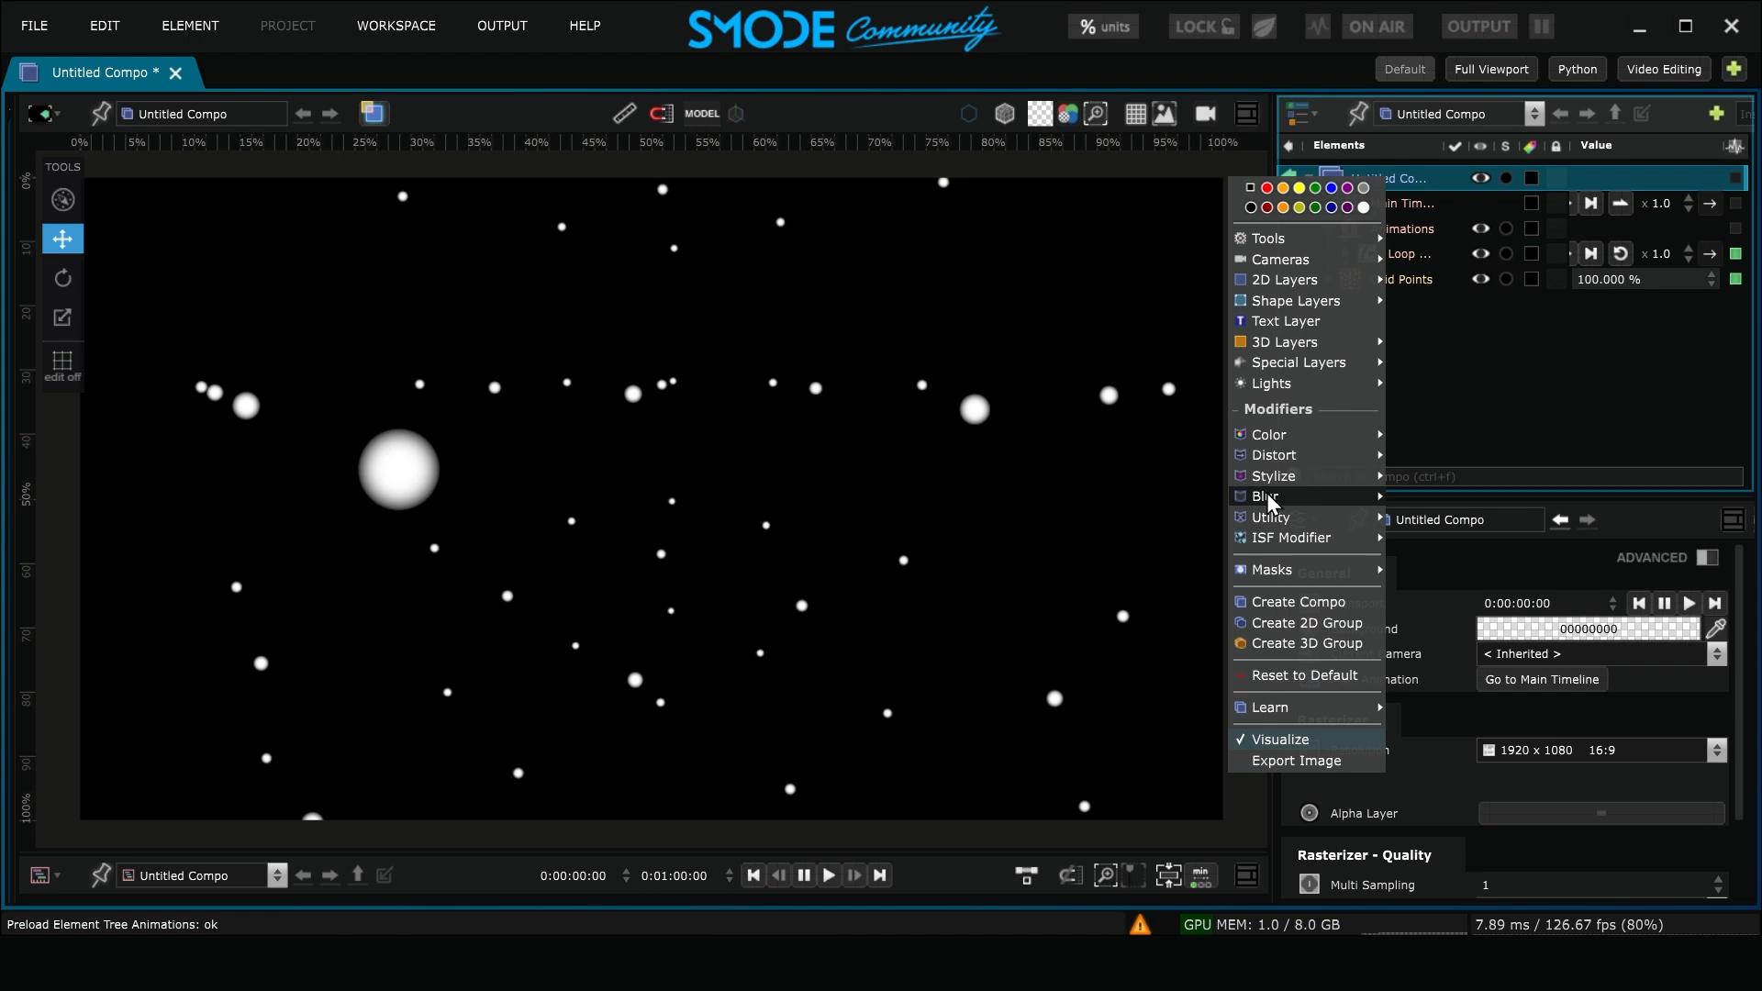
mouse_move(1265, 499)
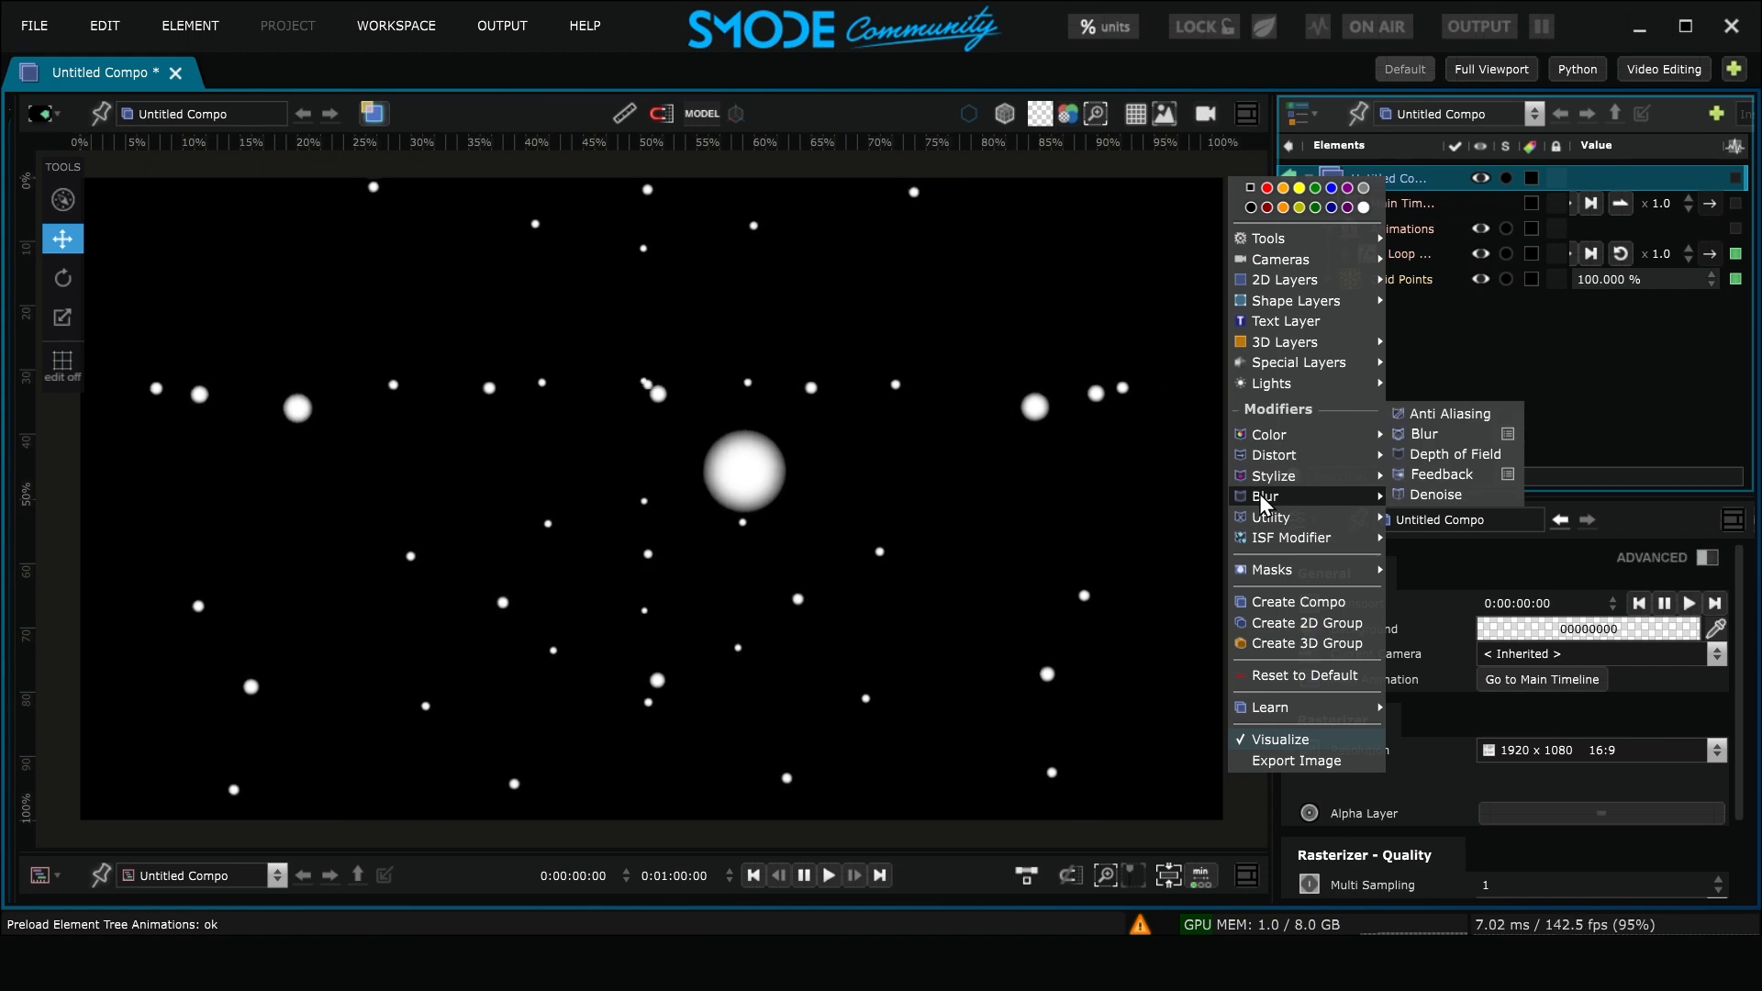
left_click(1418, 473)
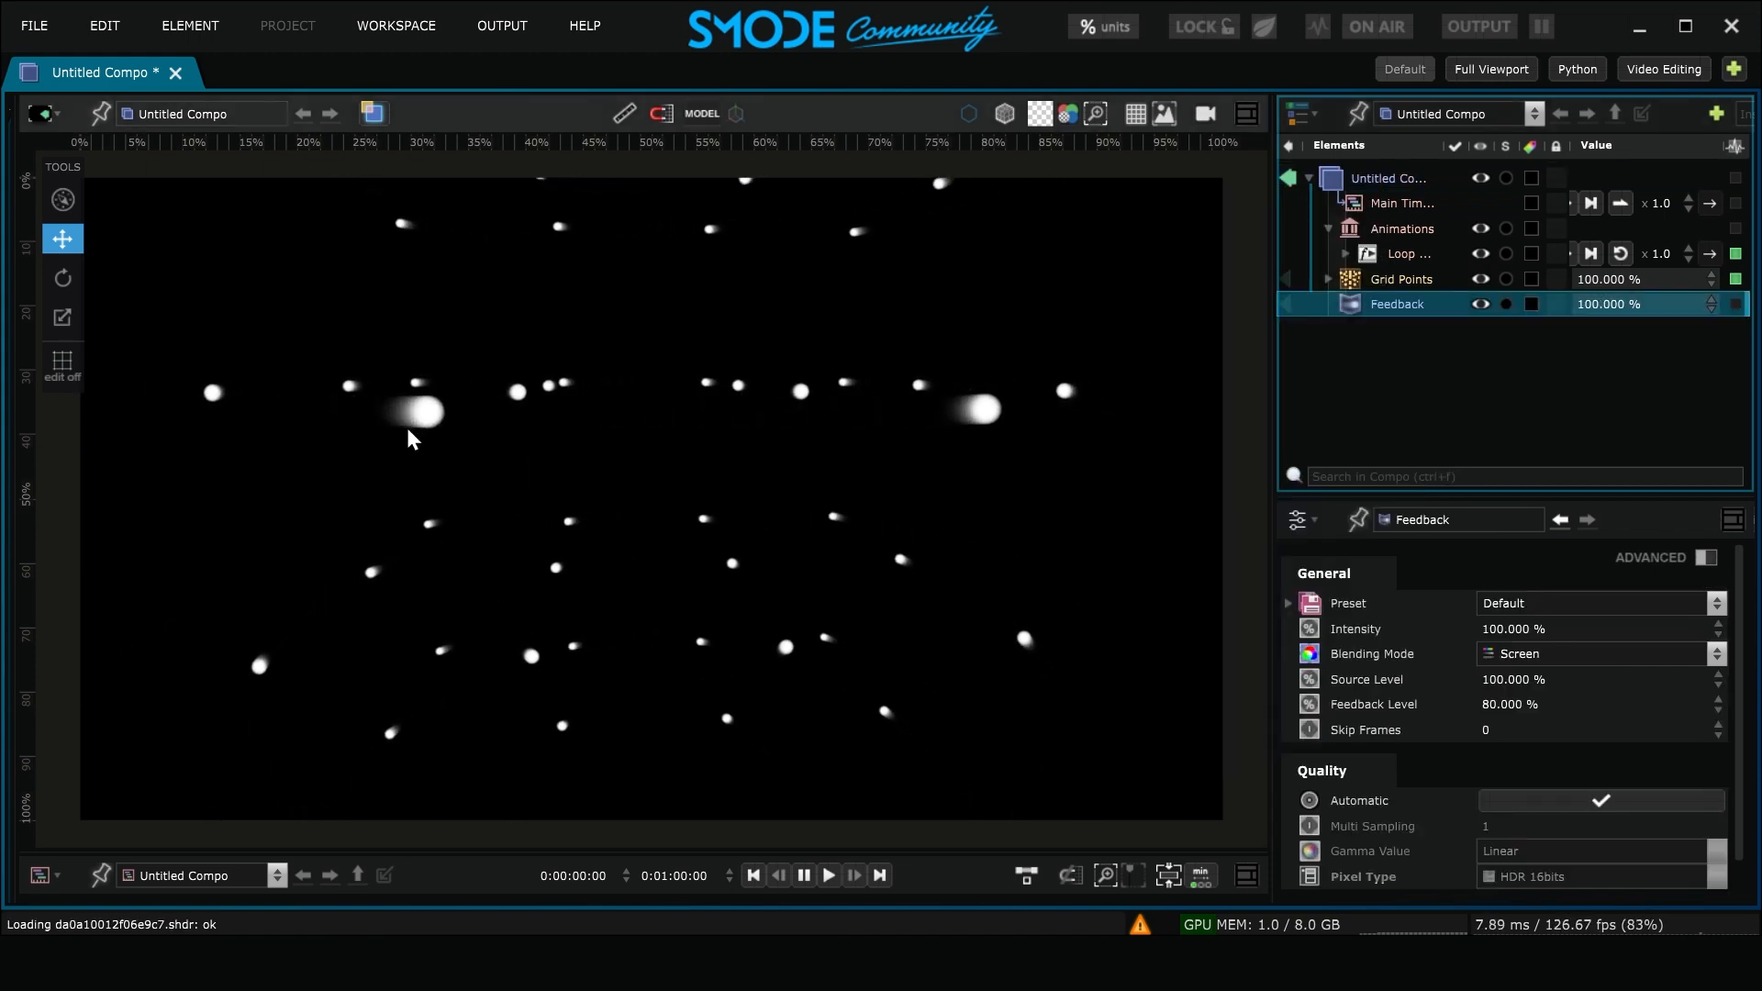
left_click_drag(1564, 706, 1564, 523)
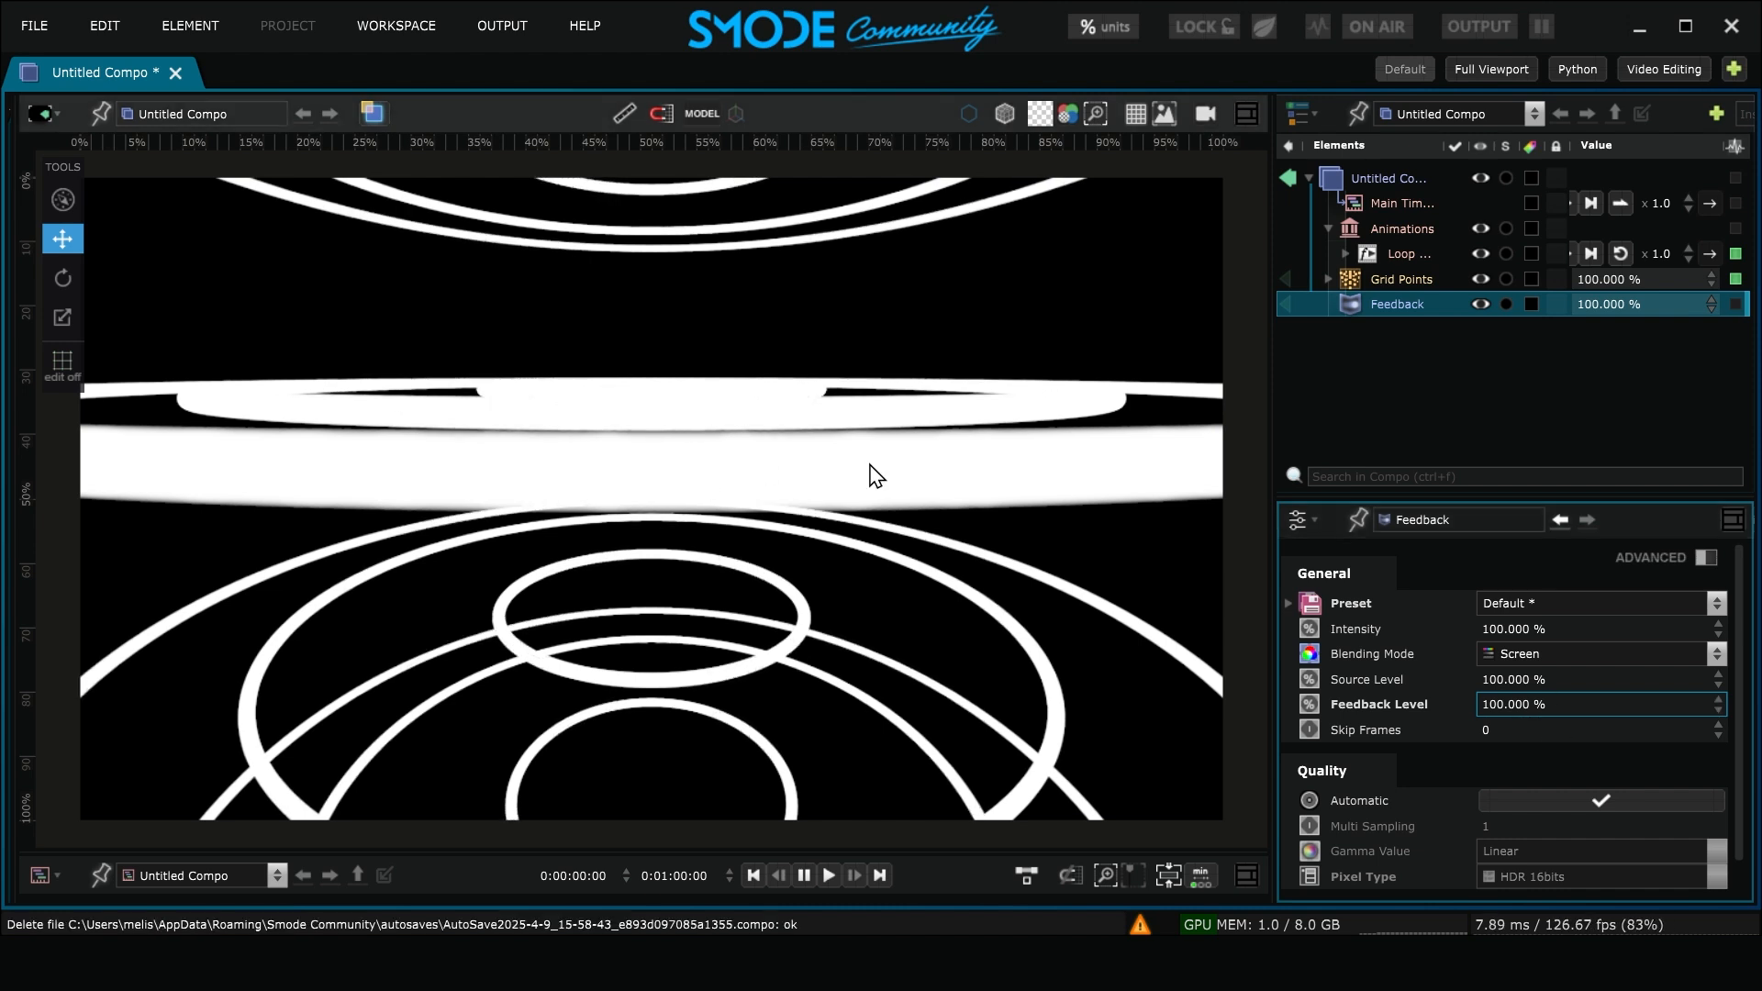
Step: Add a Blur modifier inside the Feedback modifier
right_click(1396, 306)
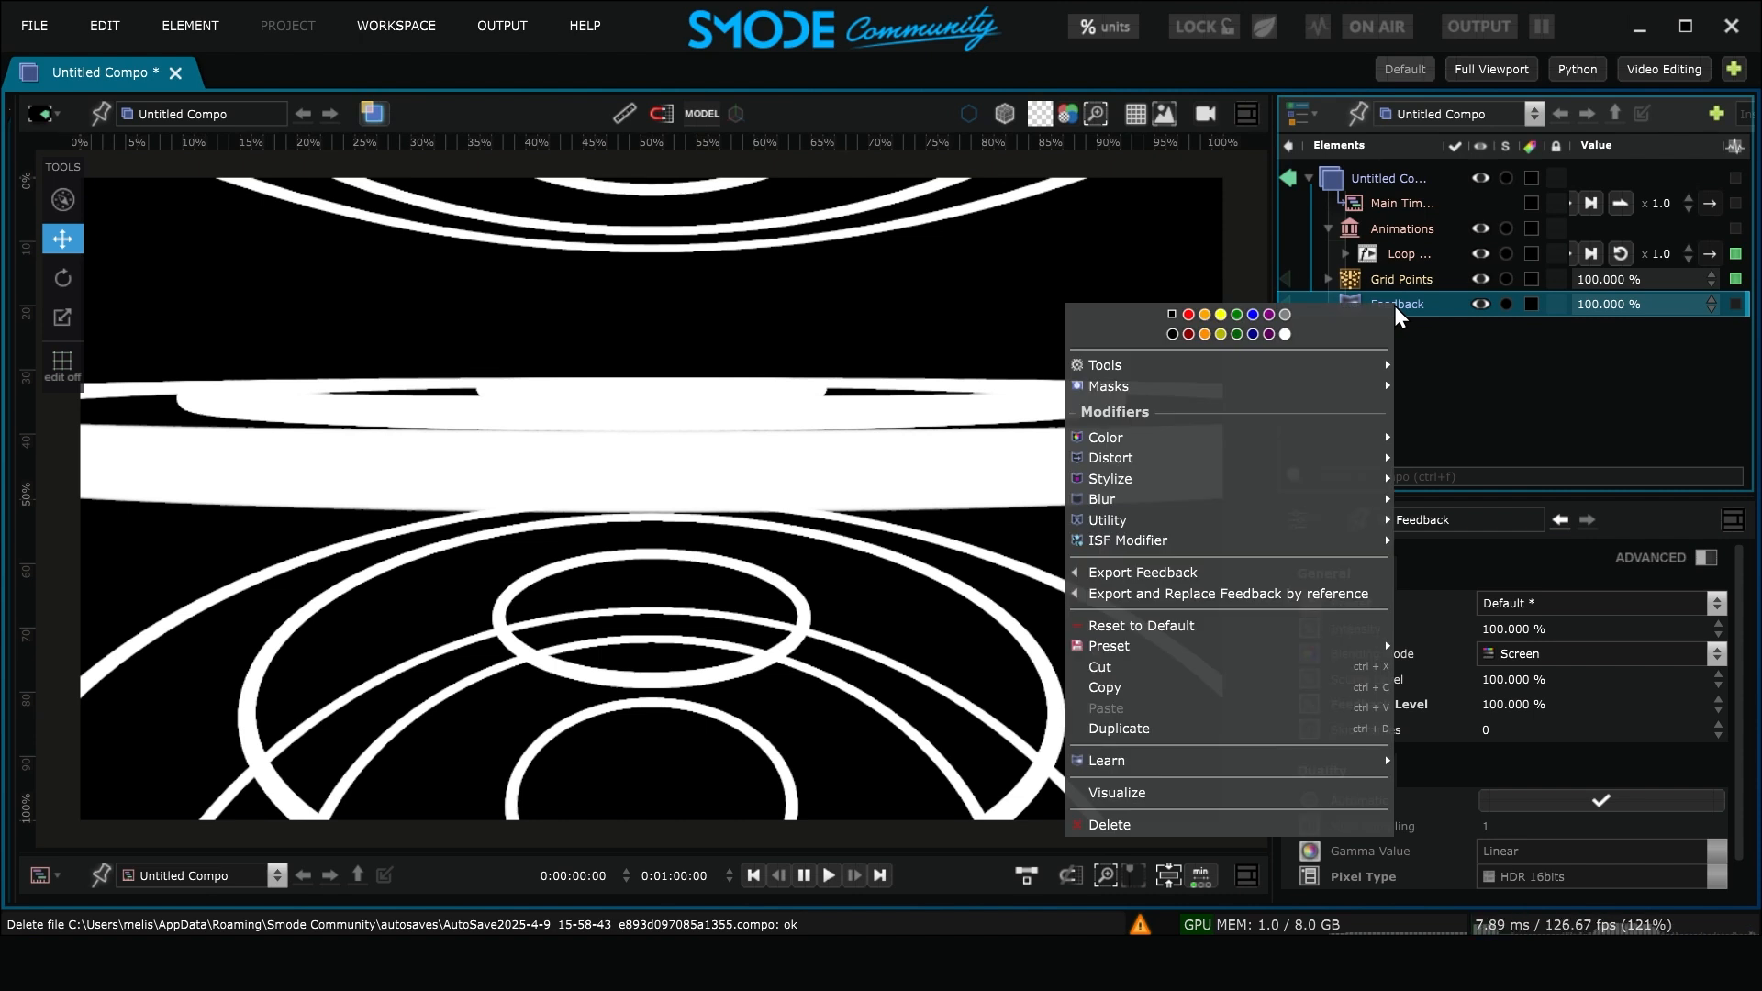
mouse_move(1095, 503)
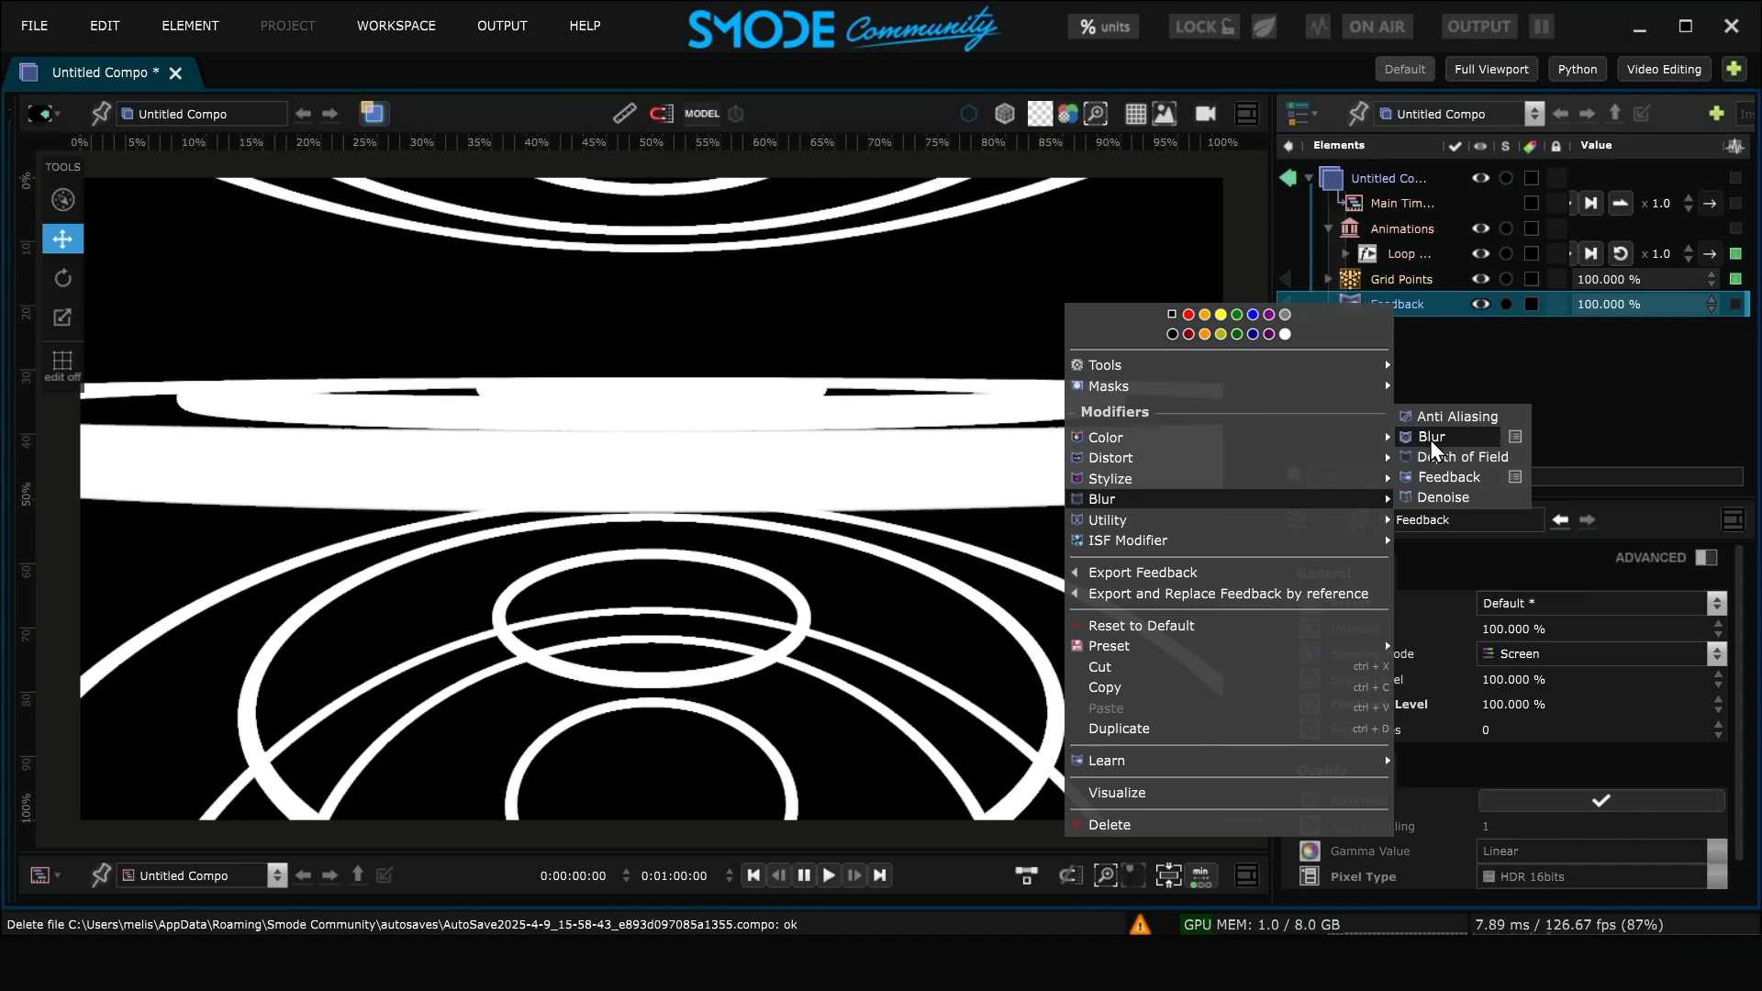
left_click(1465, 438)
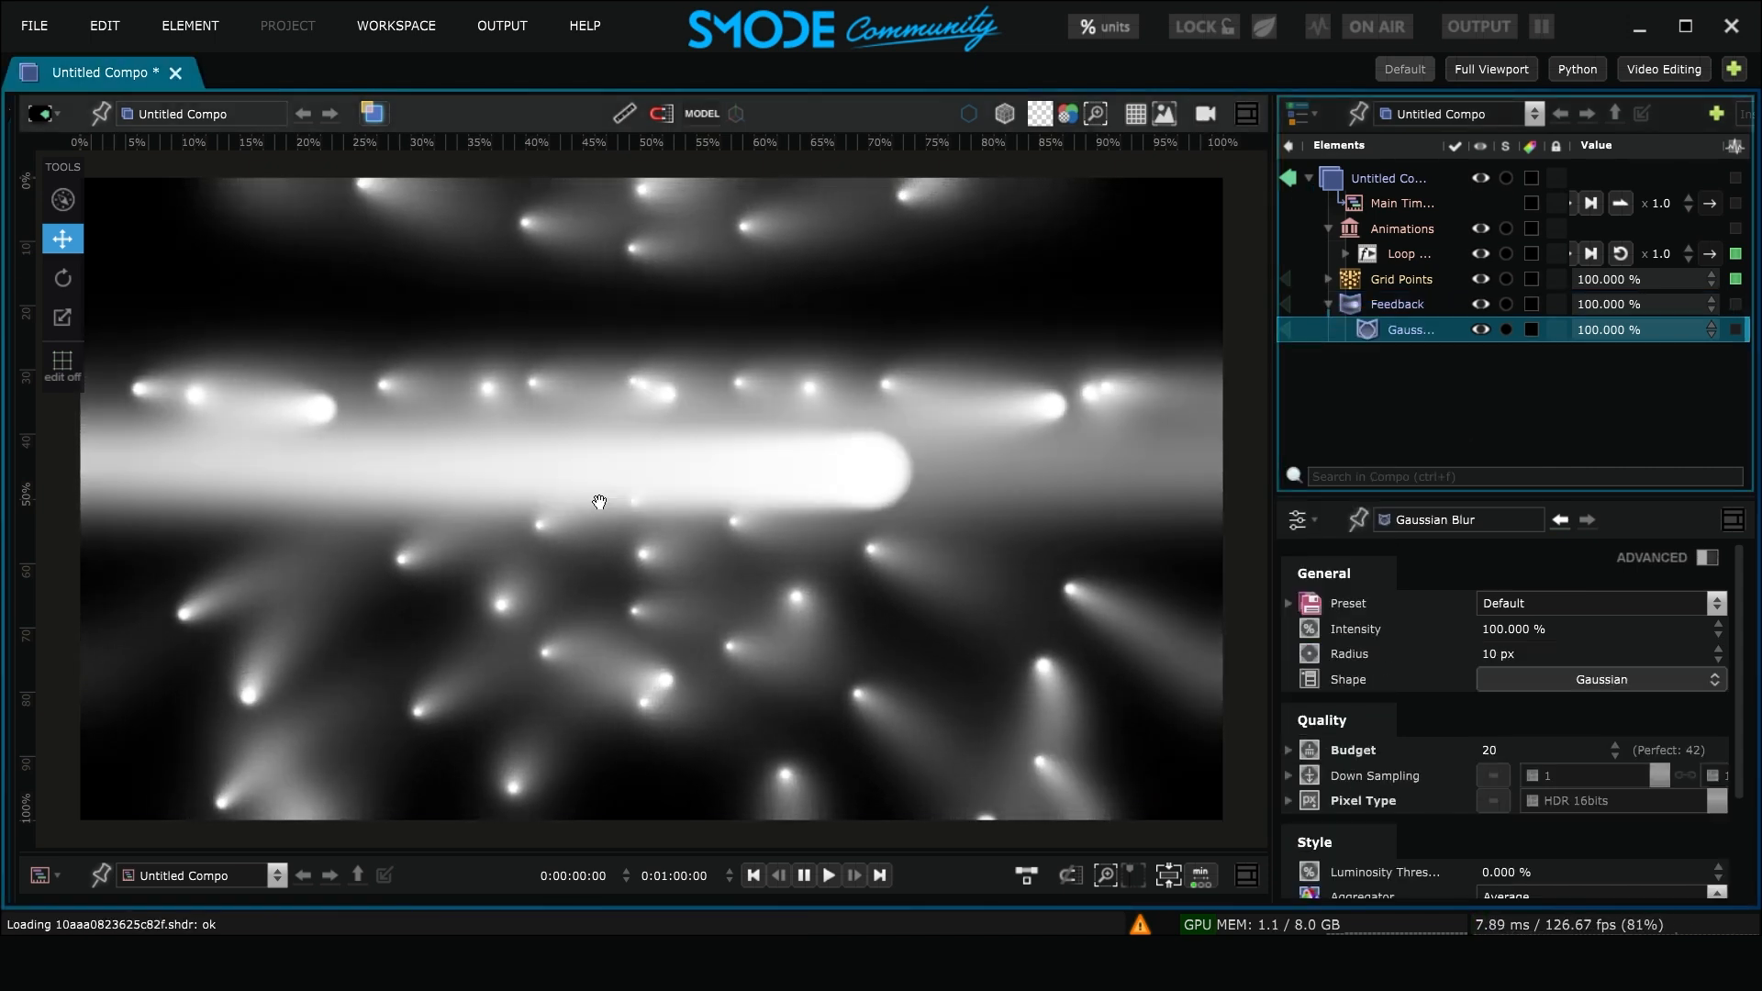
Step: Override the Gaussian Blur's Down Sampling at 1 and set its Pixel Type to 16bits Clamped
left_click_drag(1275, 377, 1182, 376)
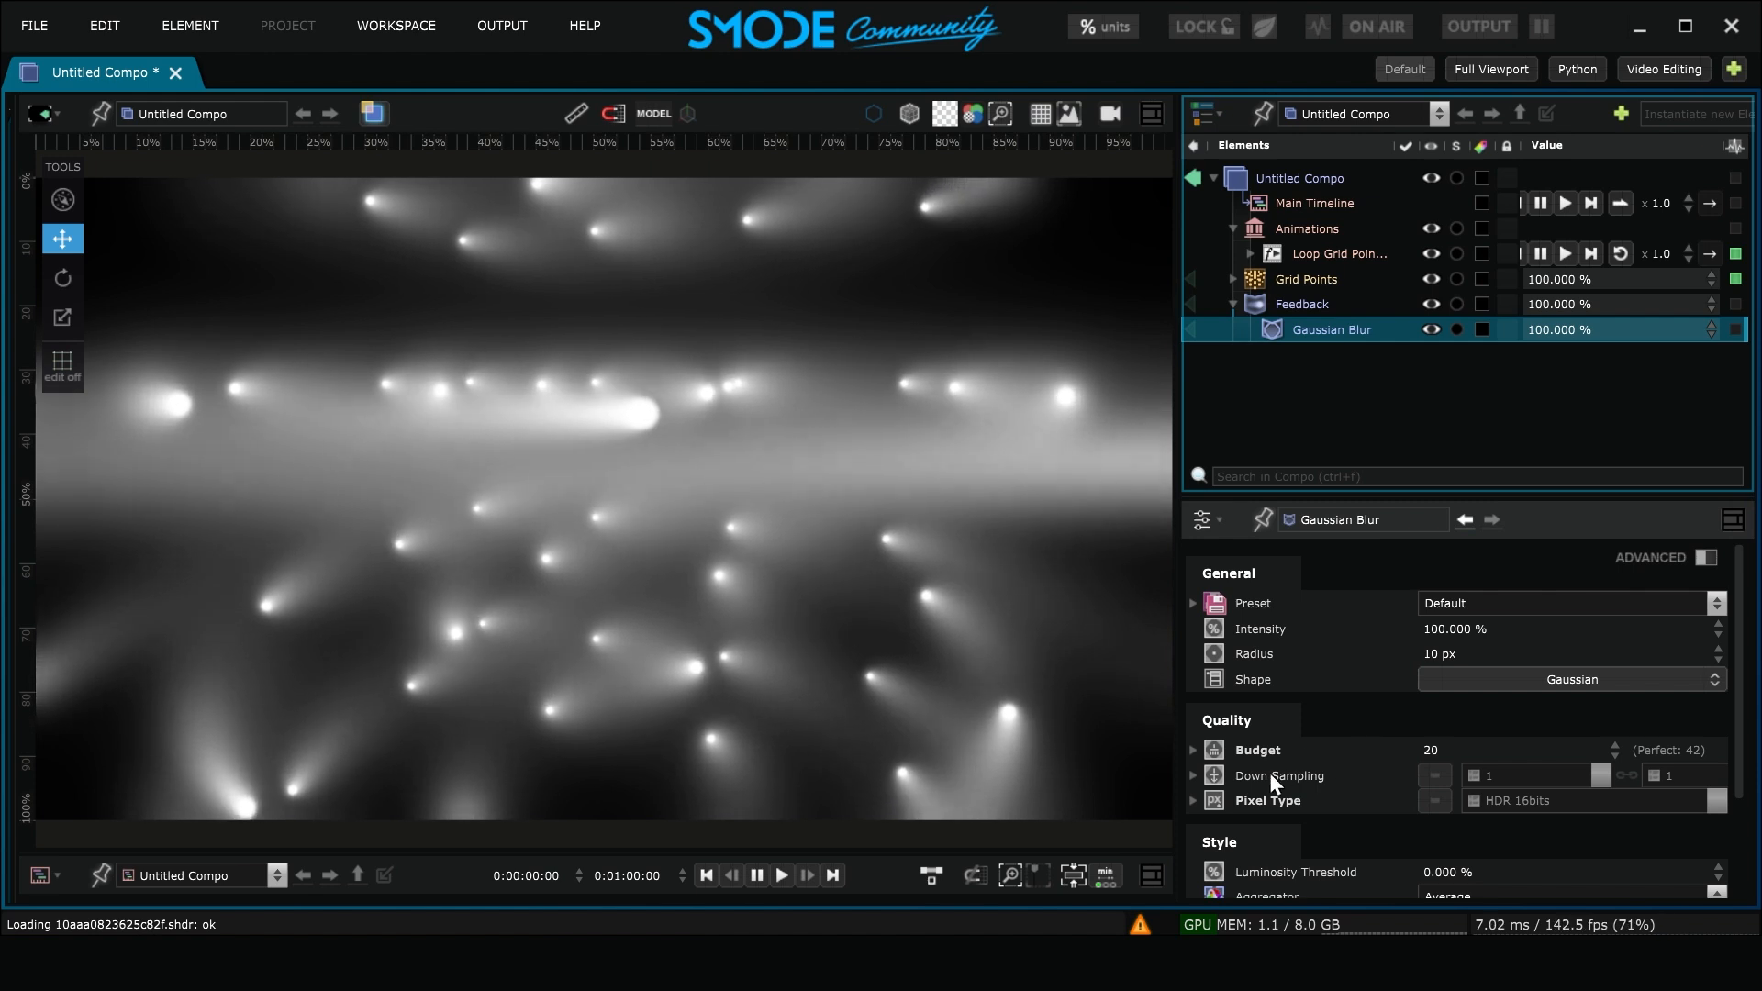
left_click(1434, 776)
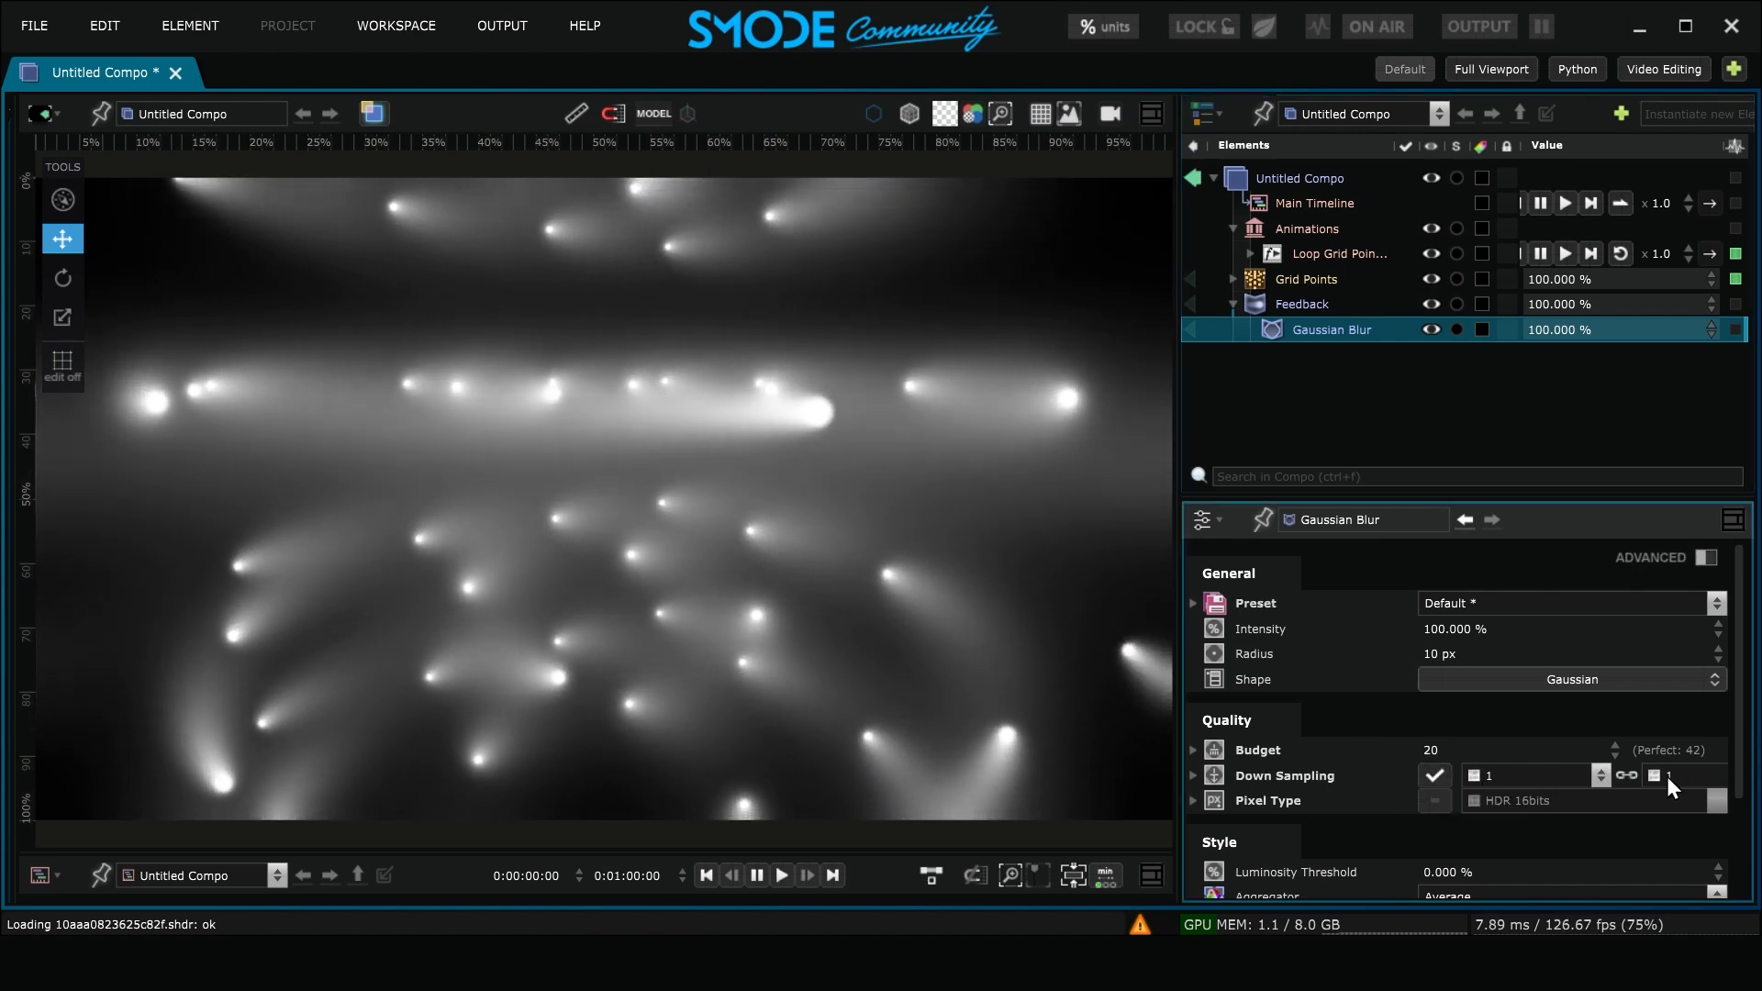
left_click(1432, 800)
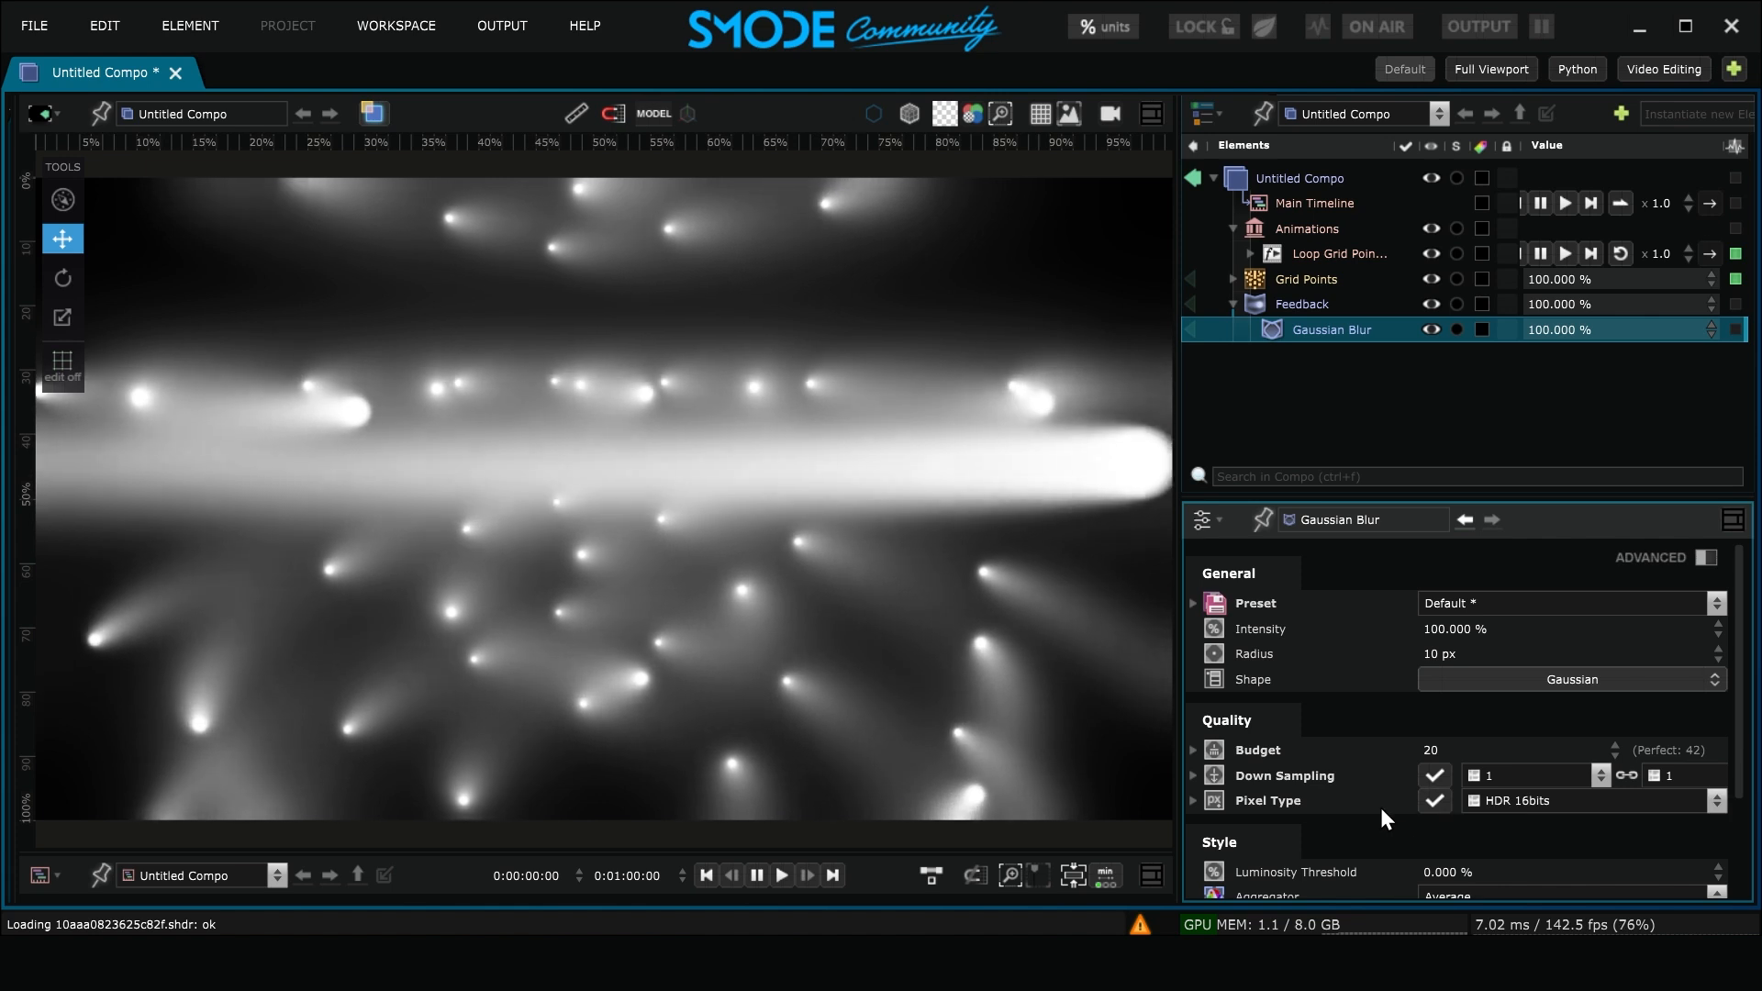
left_click(1553, 806)
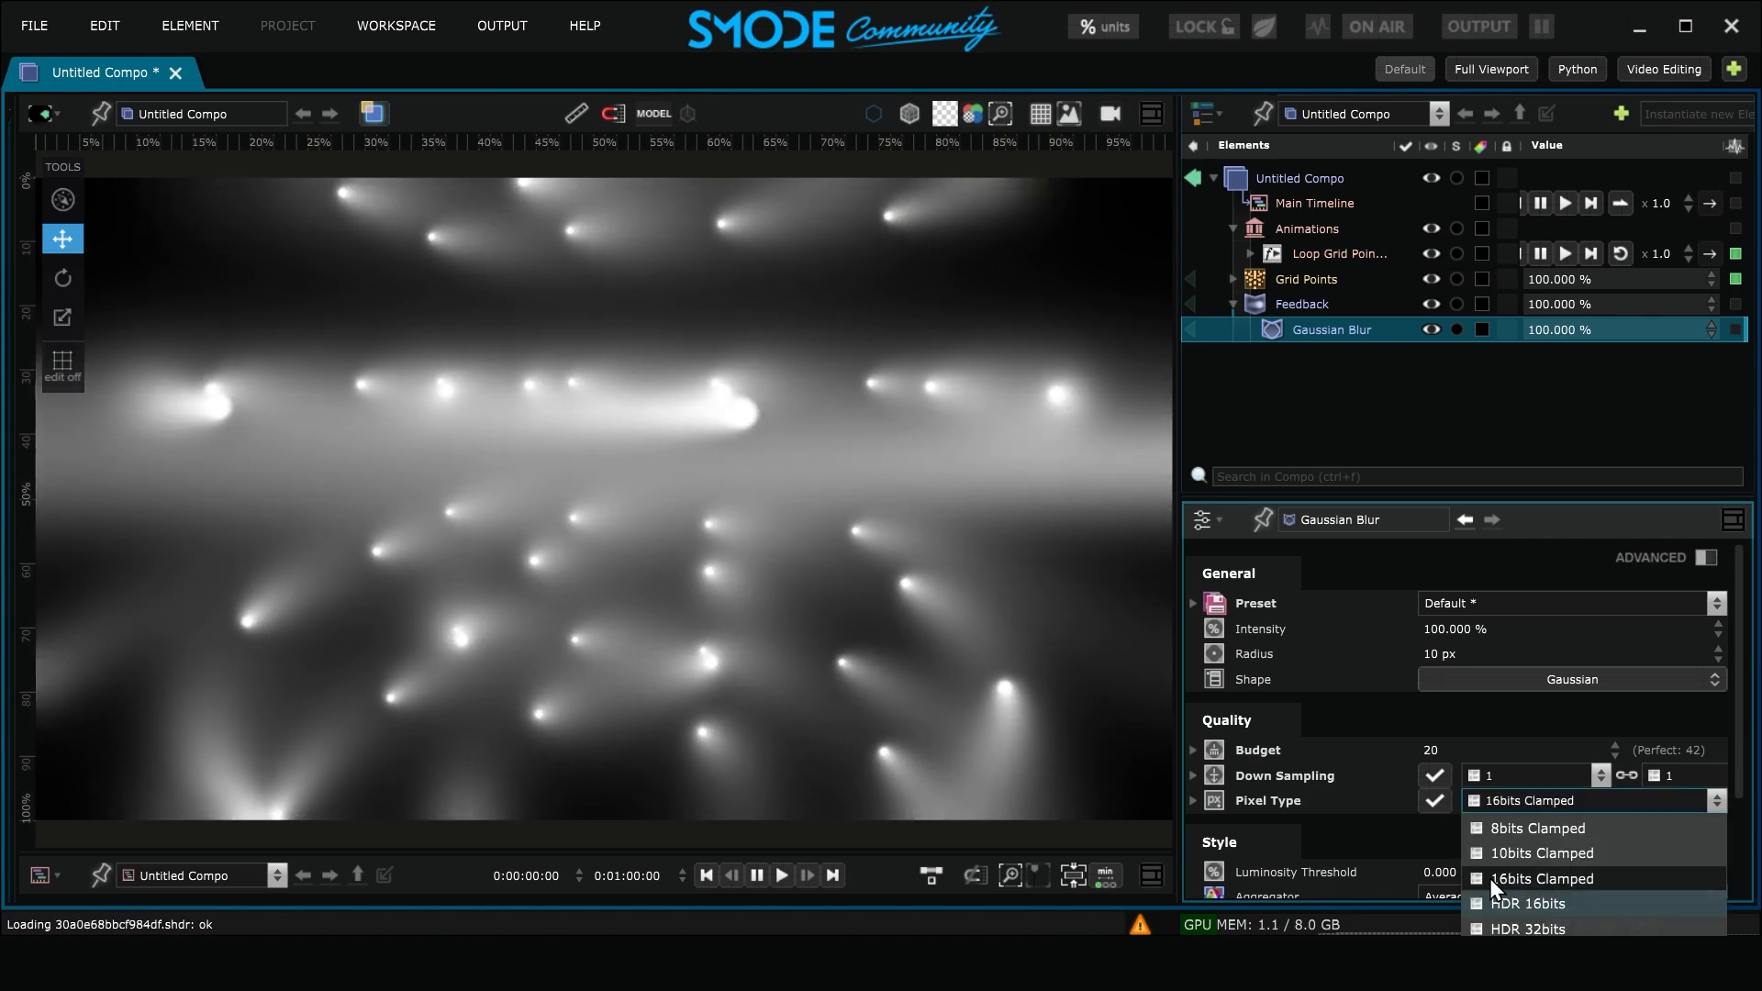
left_click(1608, 879)
Step: Add an Overlay utility modifier to the Feedback and place a copy of the Gaussian Blur inside it
right_click(1188, 305)
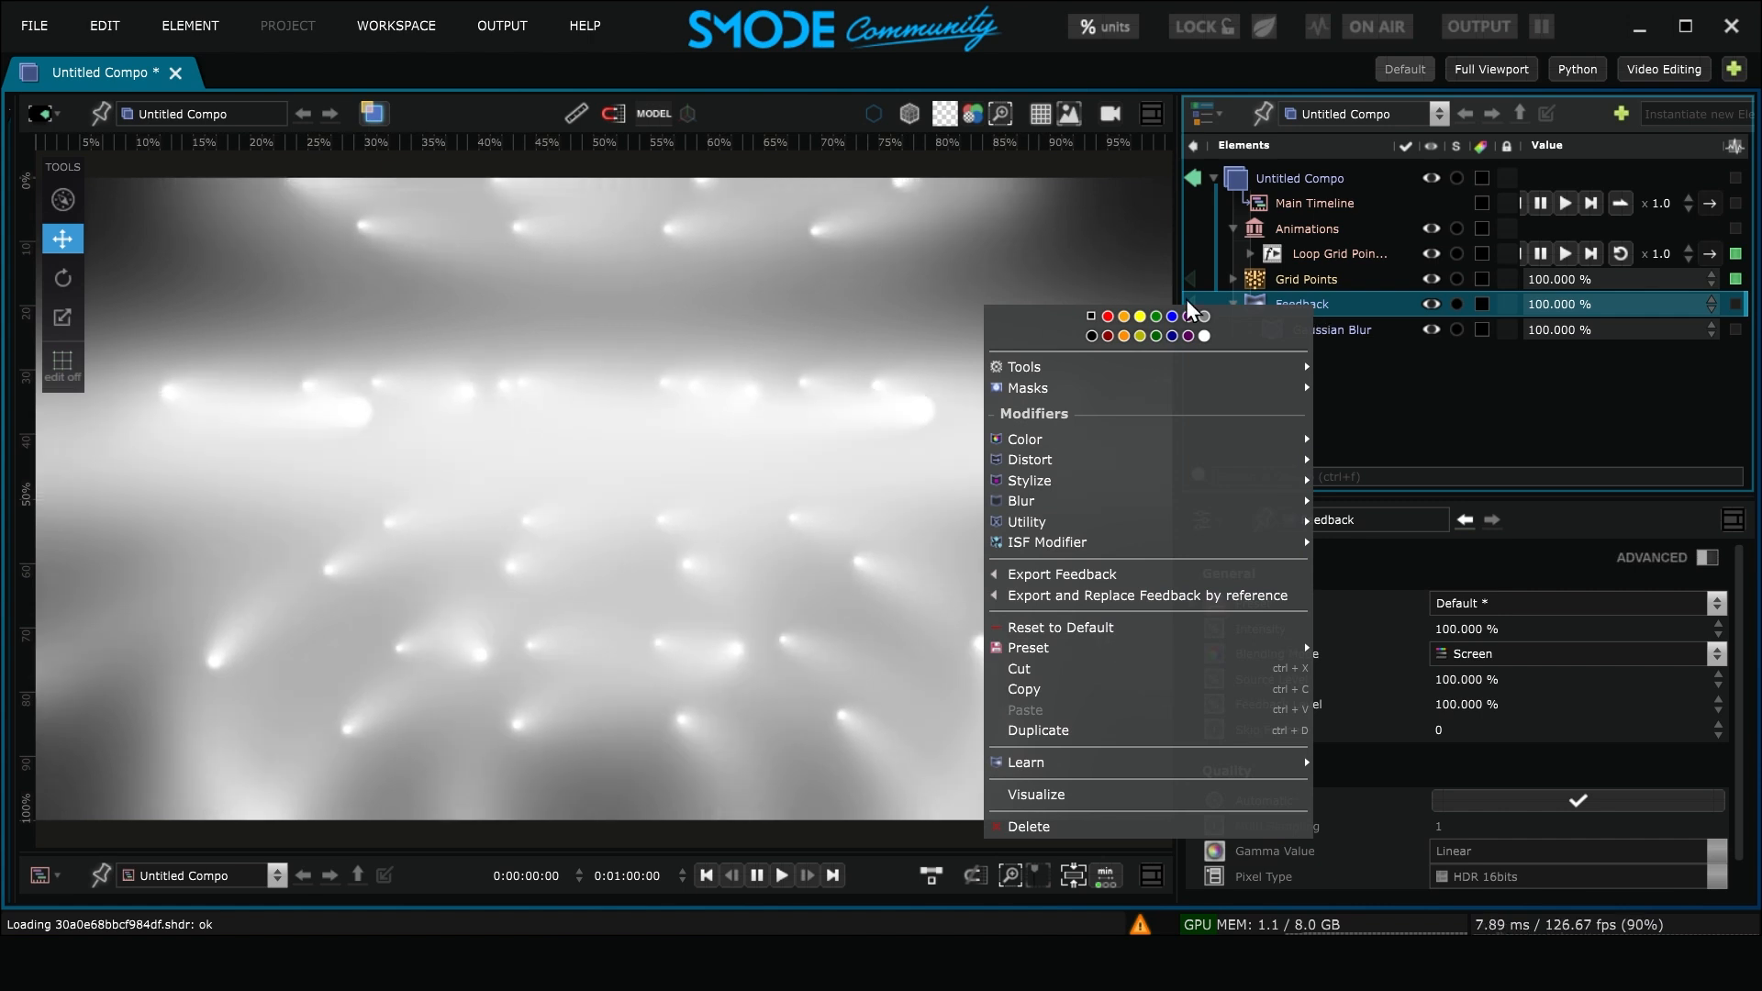
mouse_move(1028, 522)
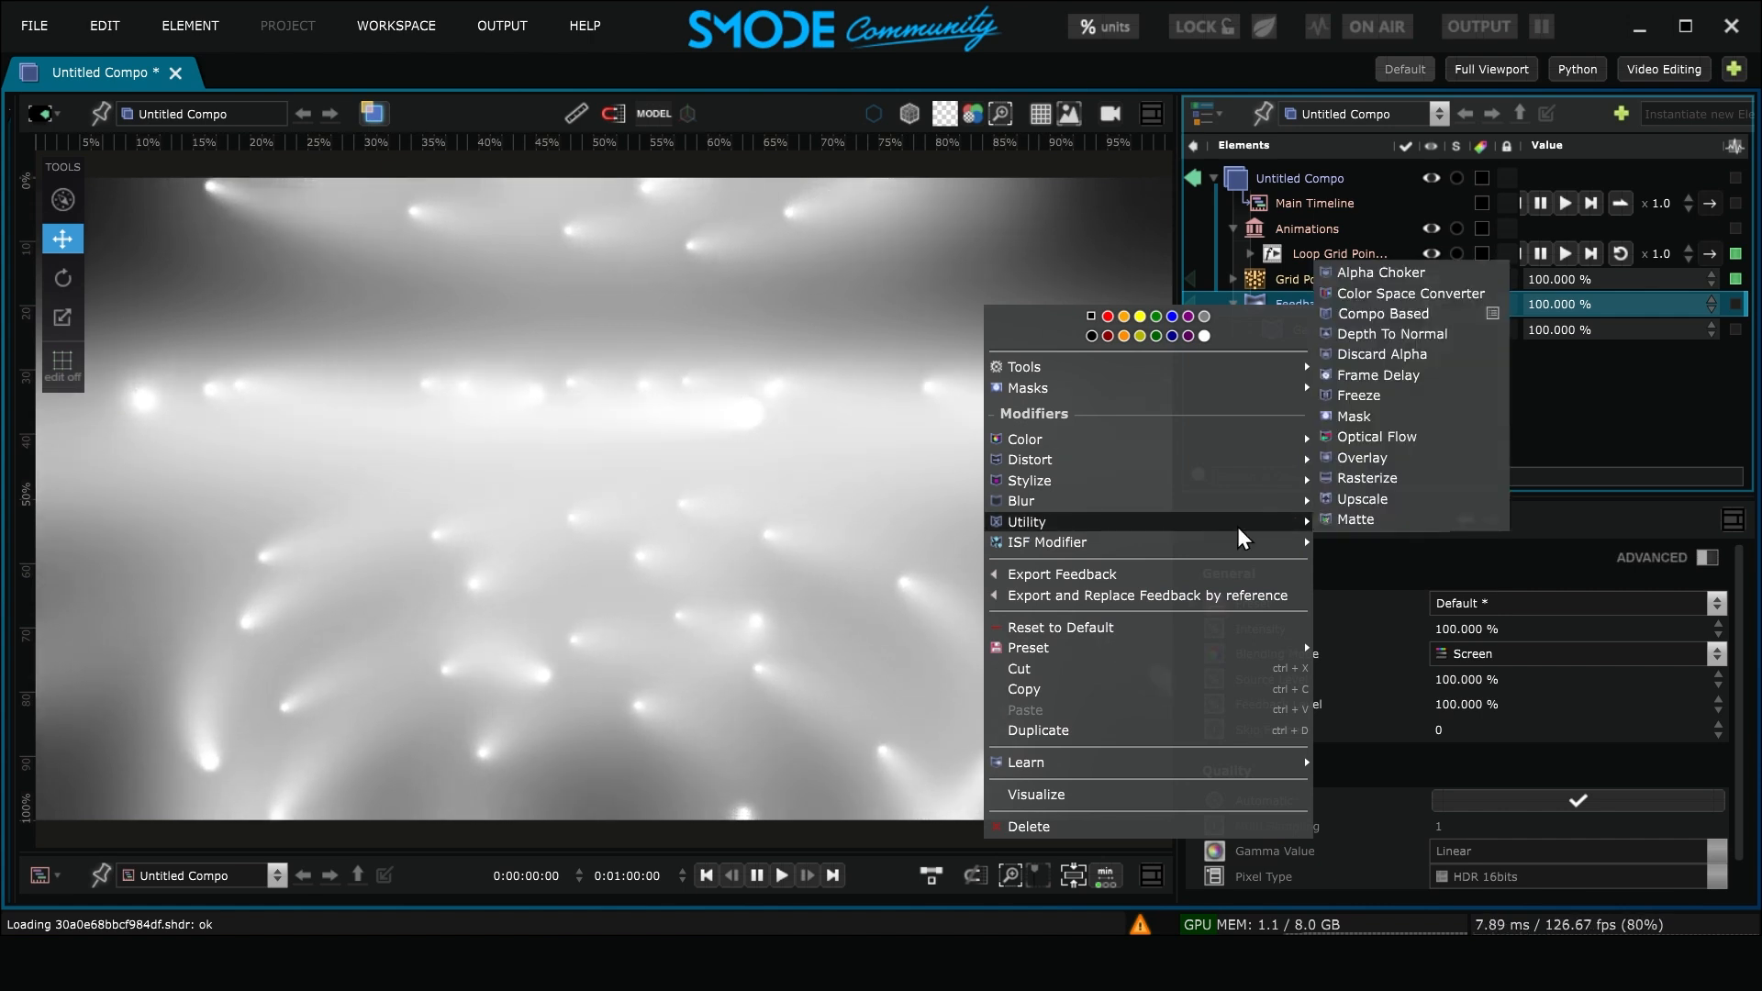
left_click(1386, 464)
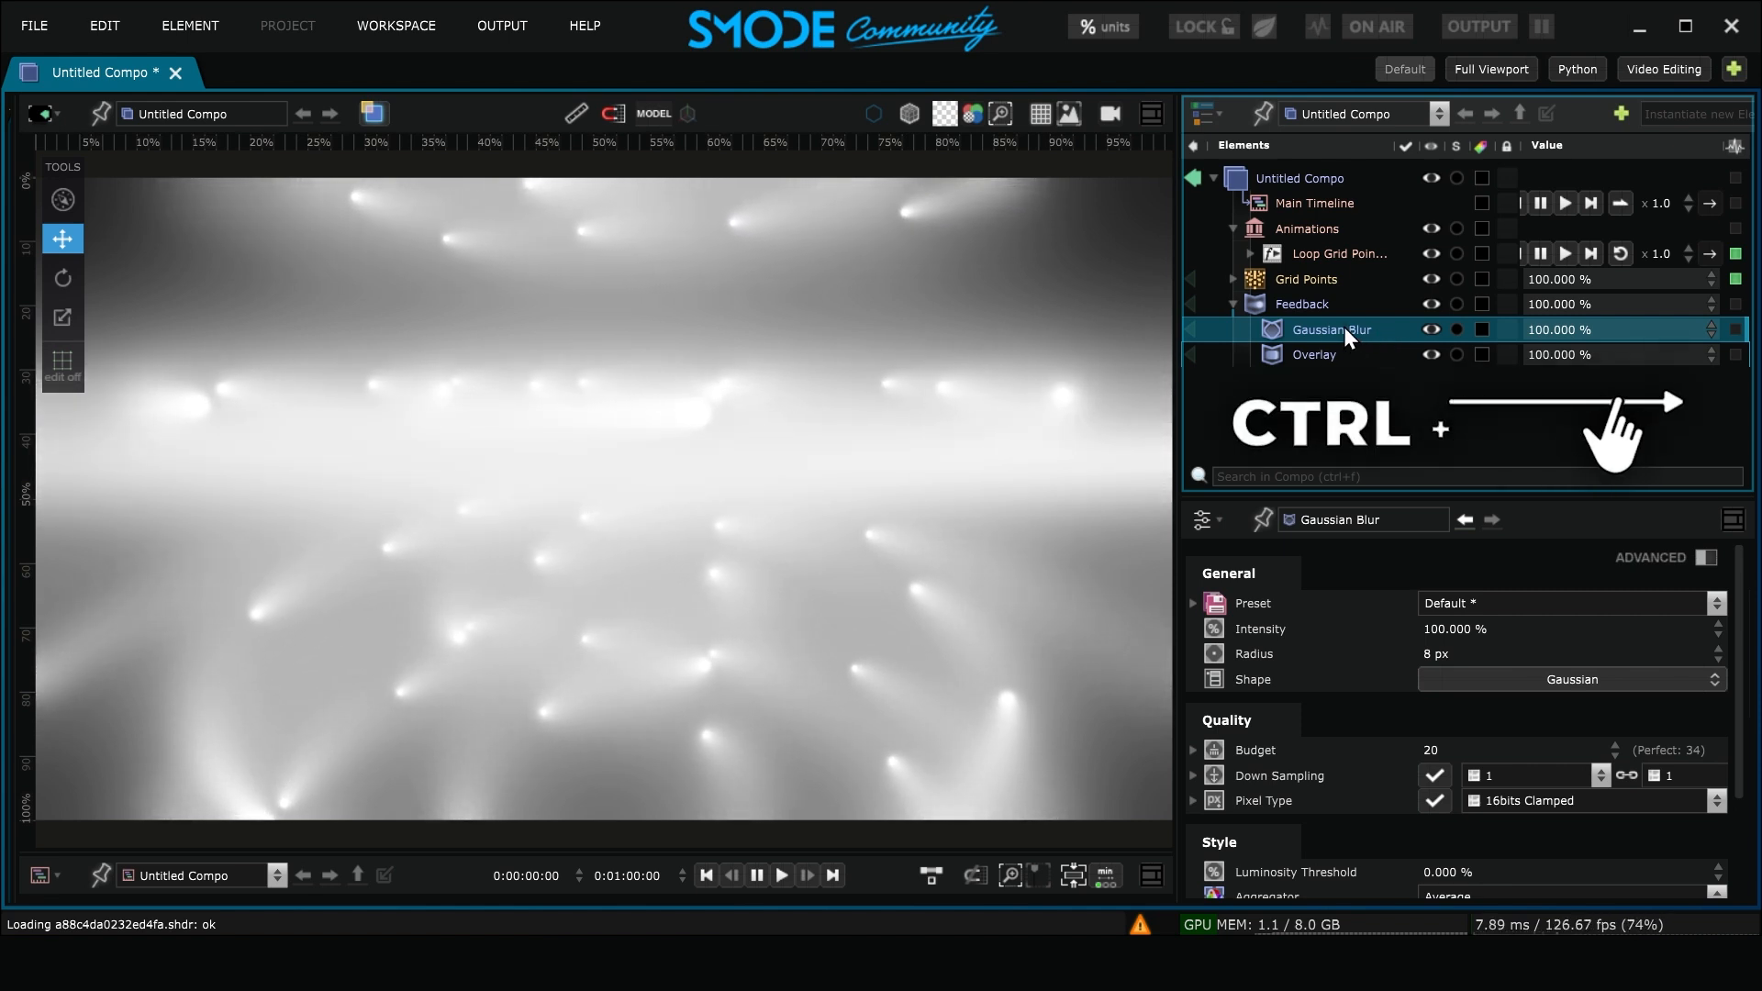
left_click_drag(1344, 329, 1362, 355)
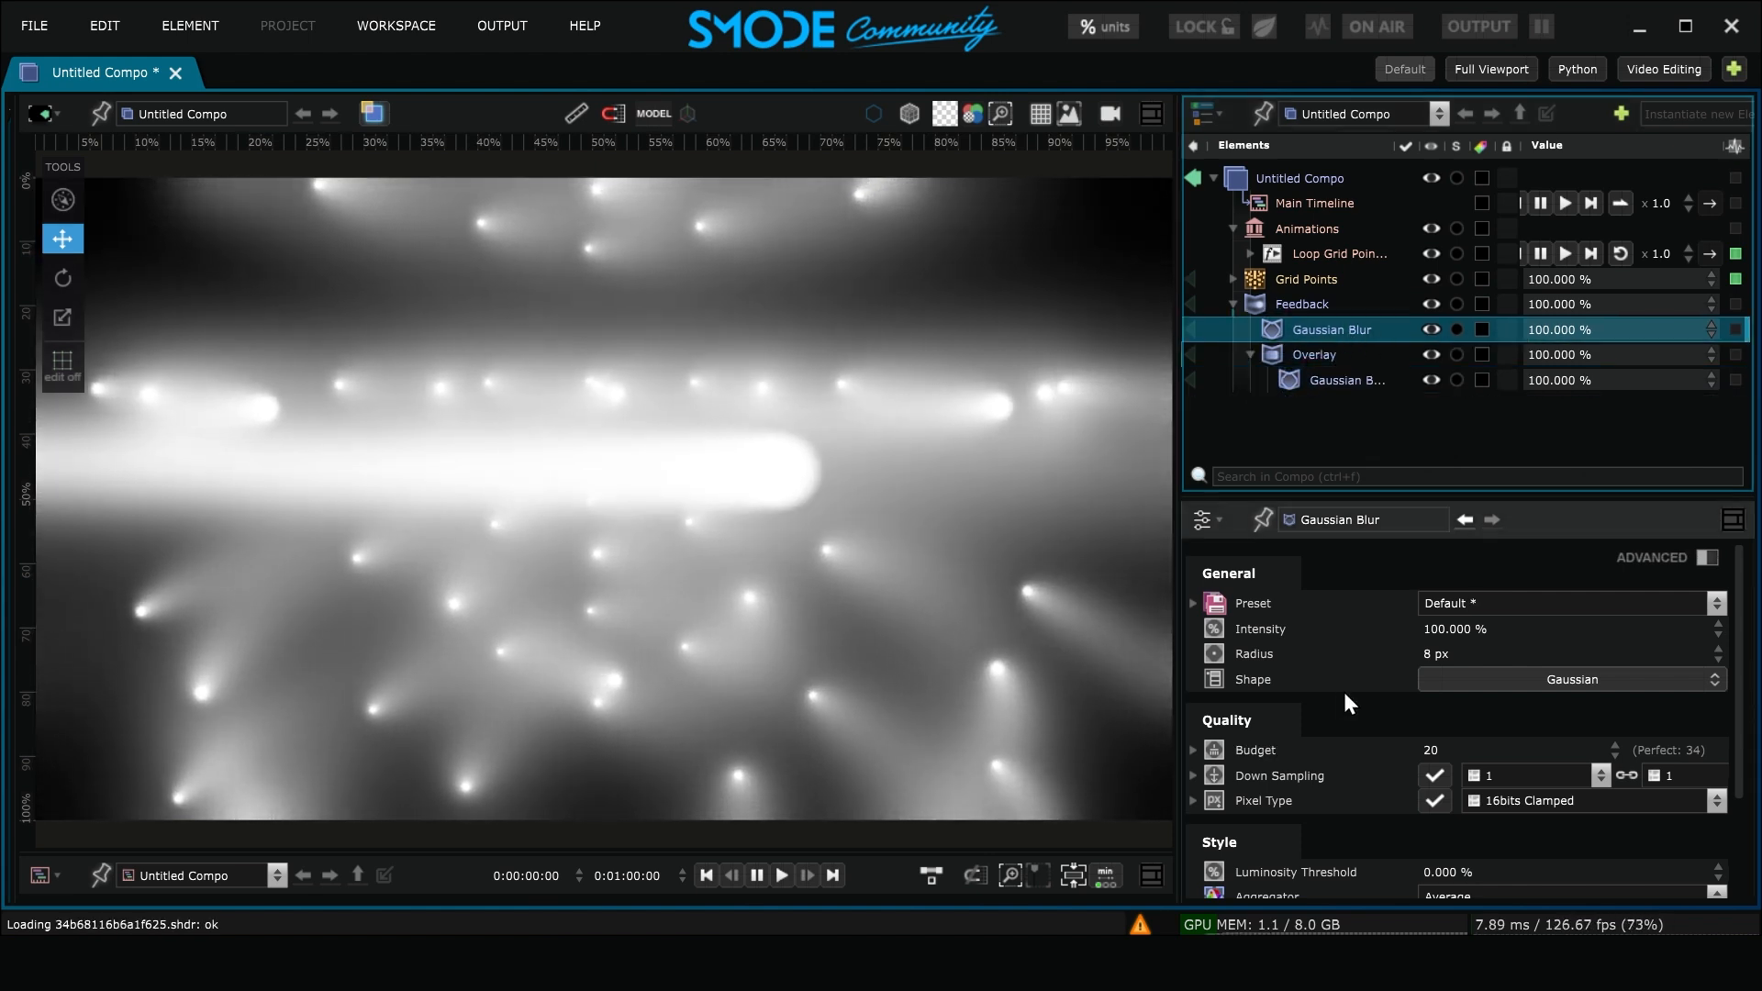
Step: Set the Luminosity Threshold of the first Gaussian Blur in the Feedback to 20%
scroll(1349, 705, "down", 3)
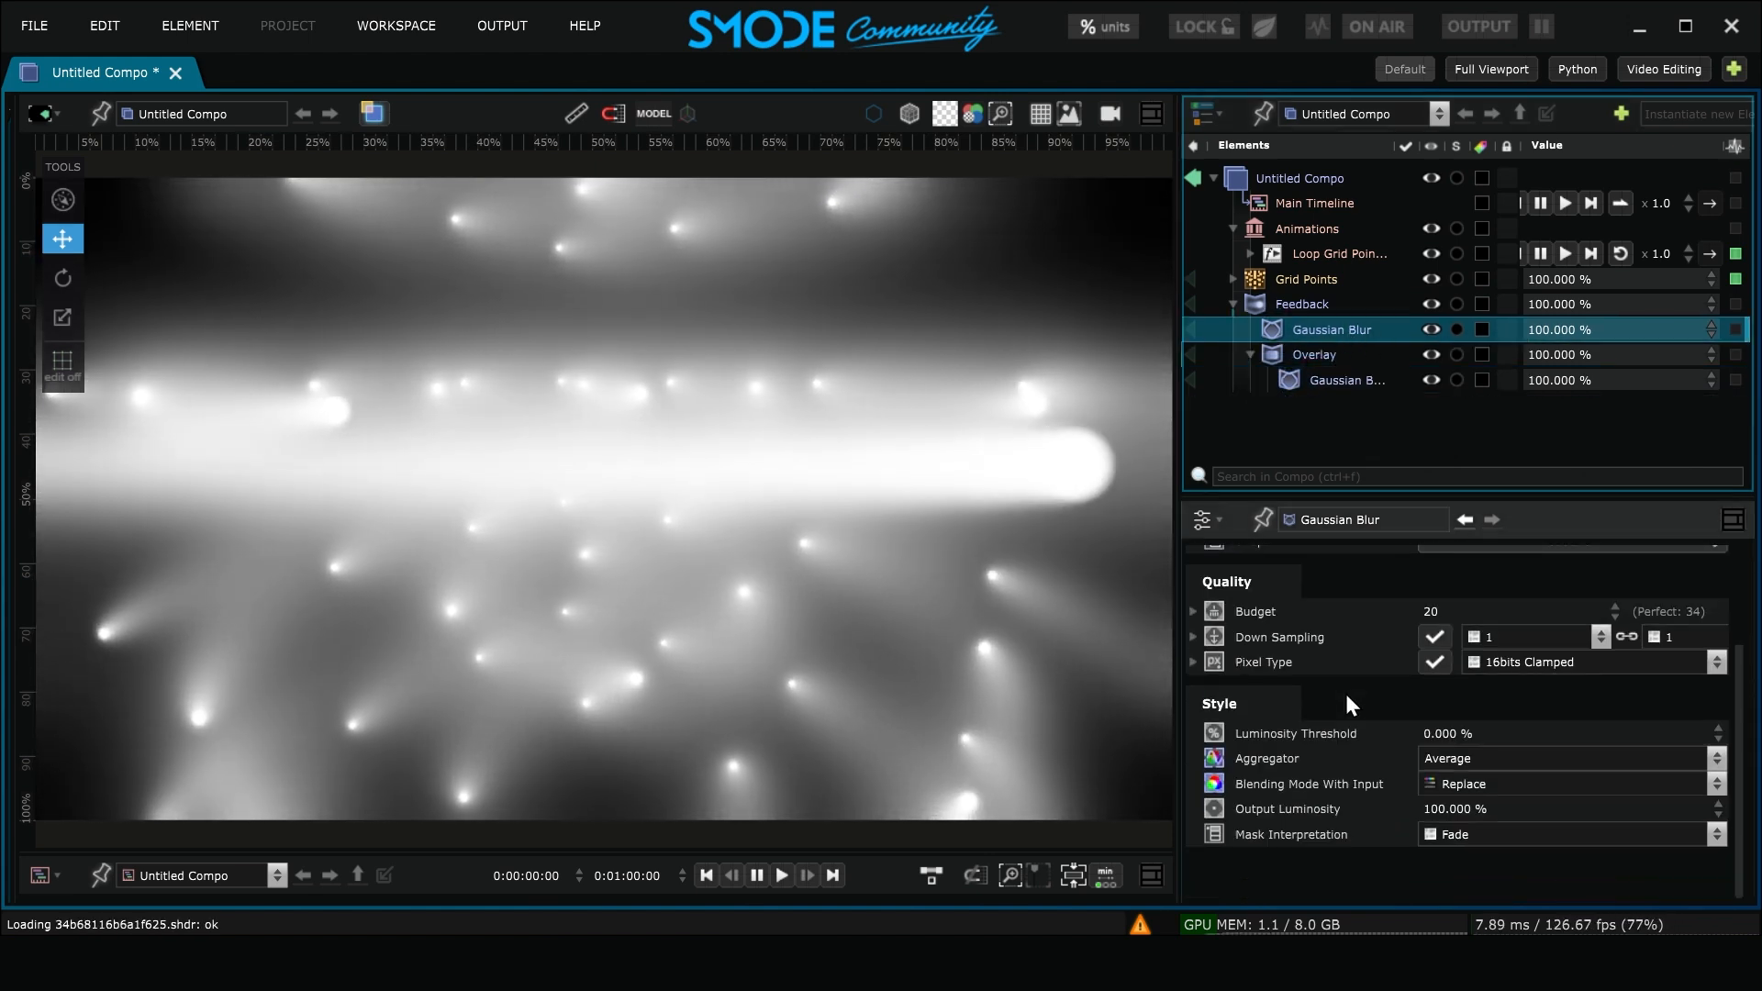
left_click(1461, 734)
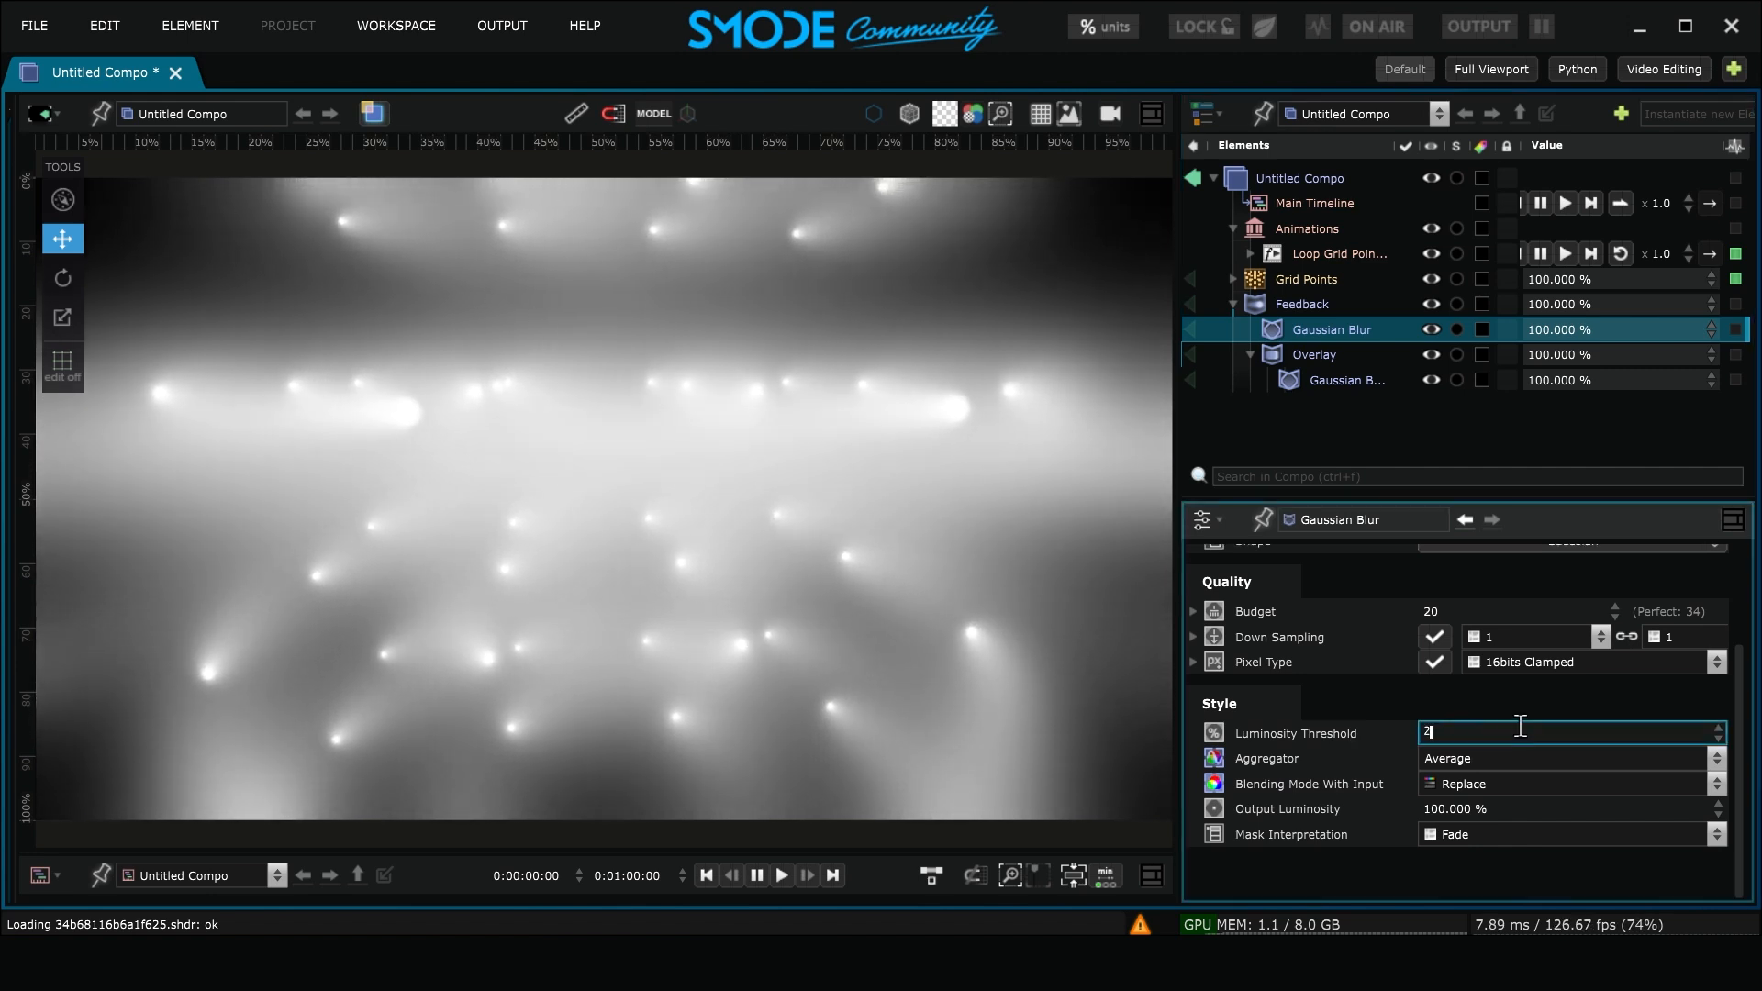
key("Return")
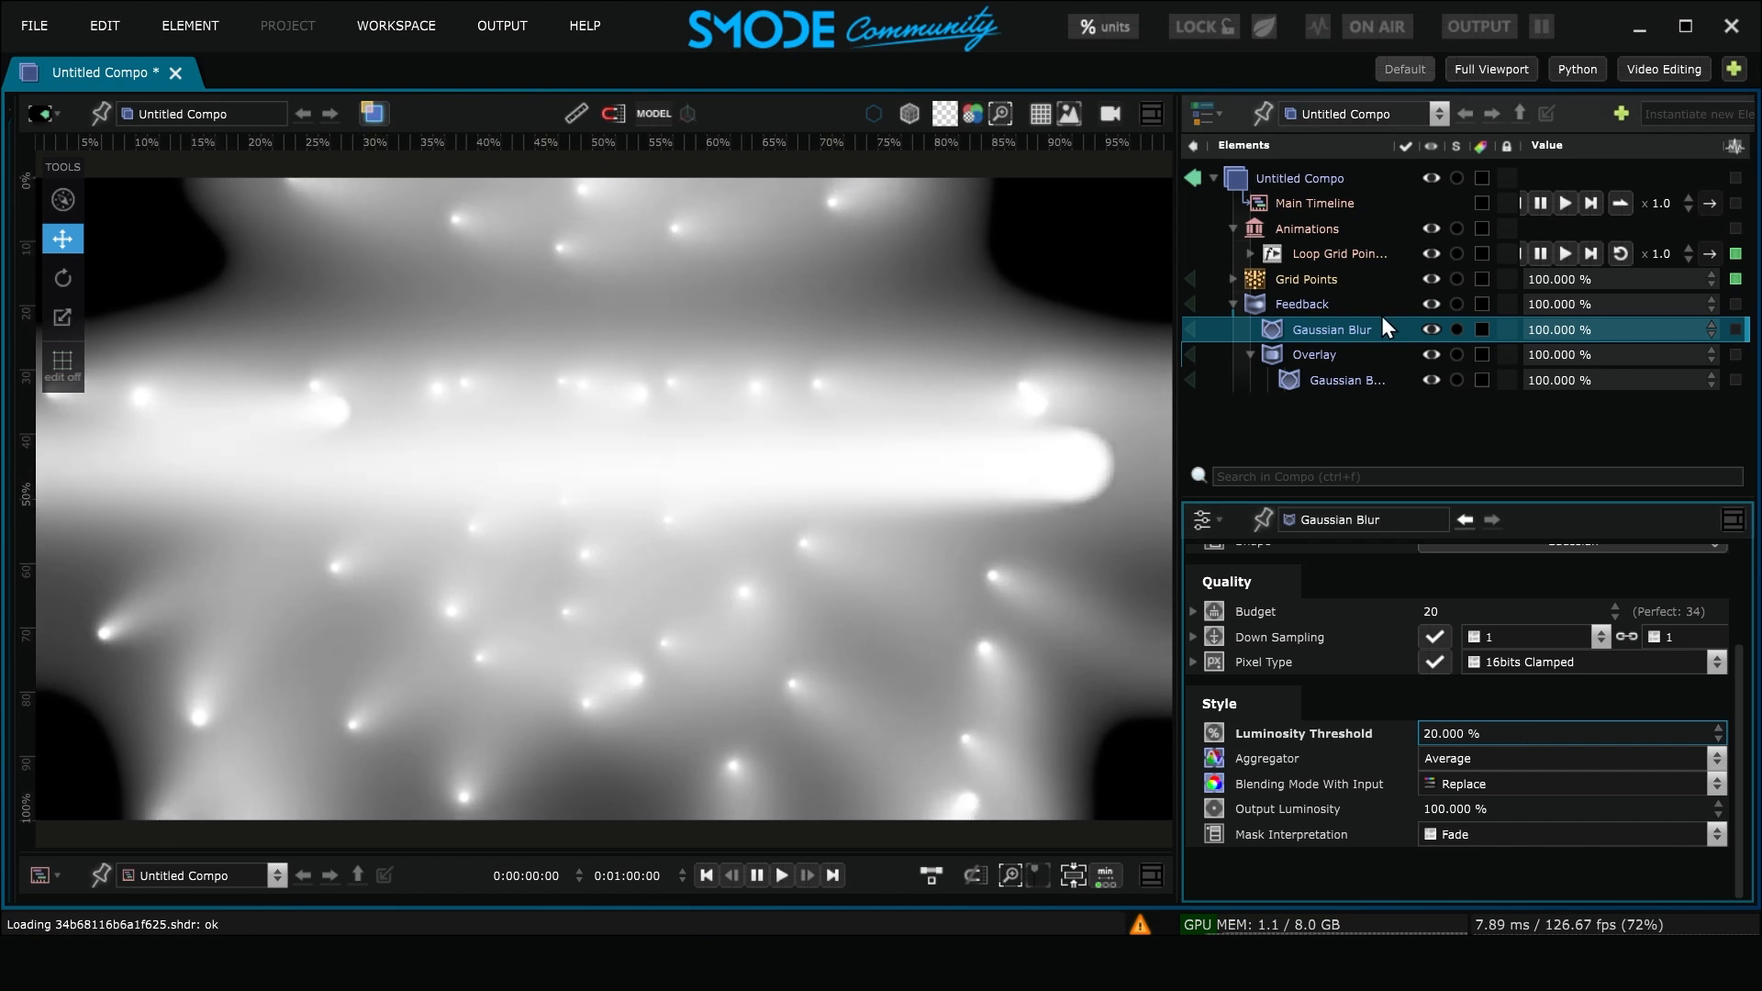
Step: Change the Blending Mode of the Overlay modifier to Subtract
left_click(1316, 355)
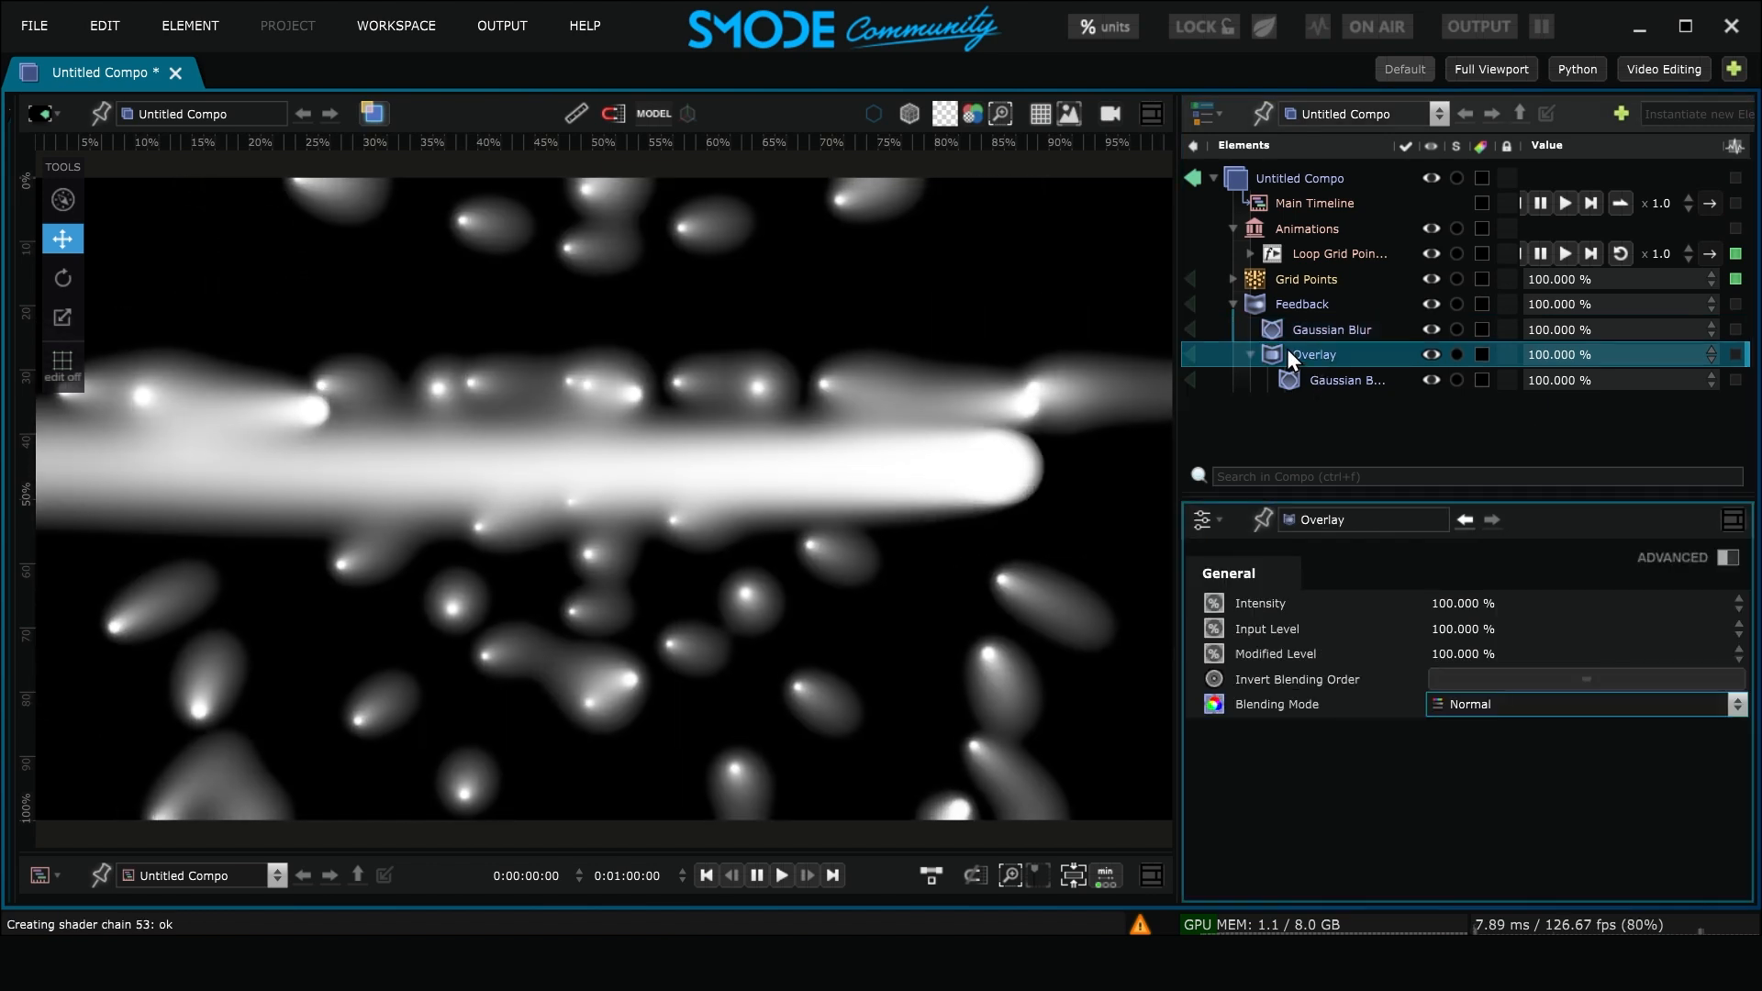
left_click(1544, 703)
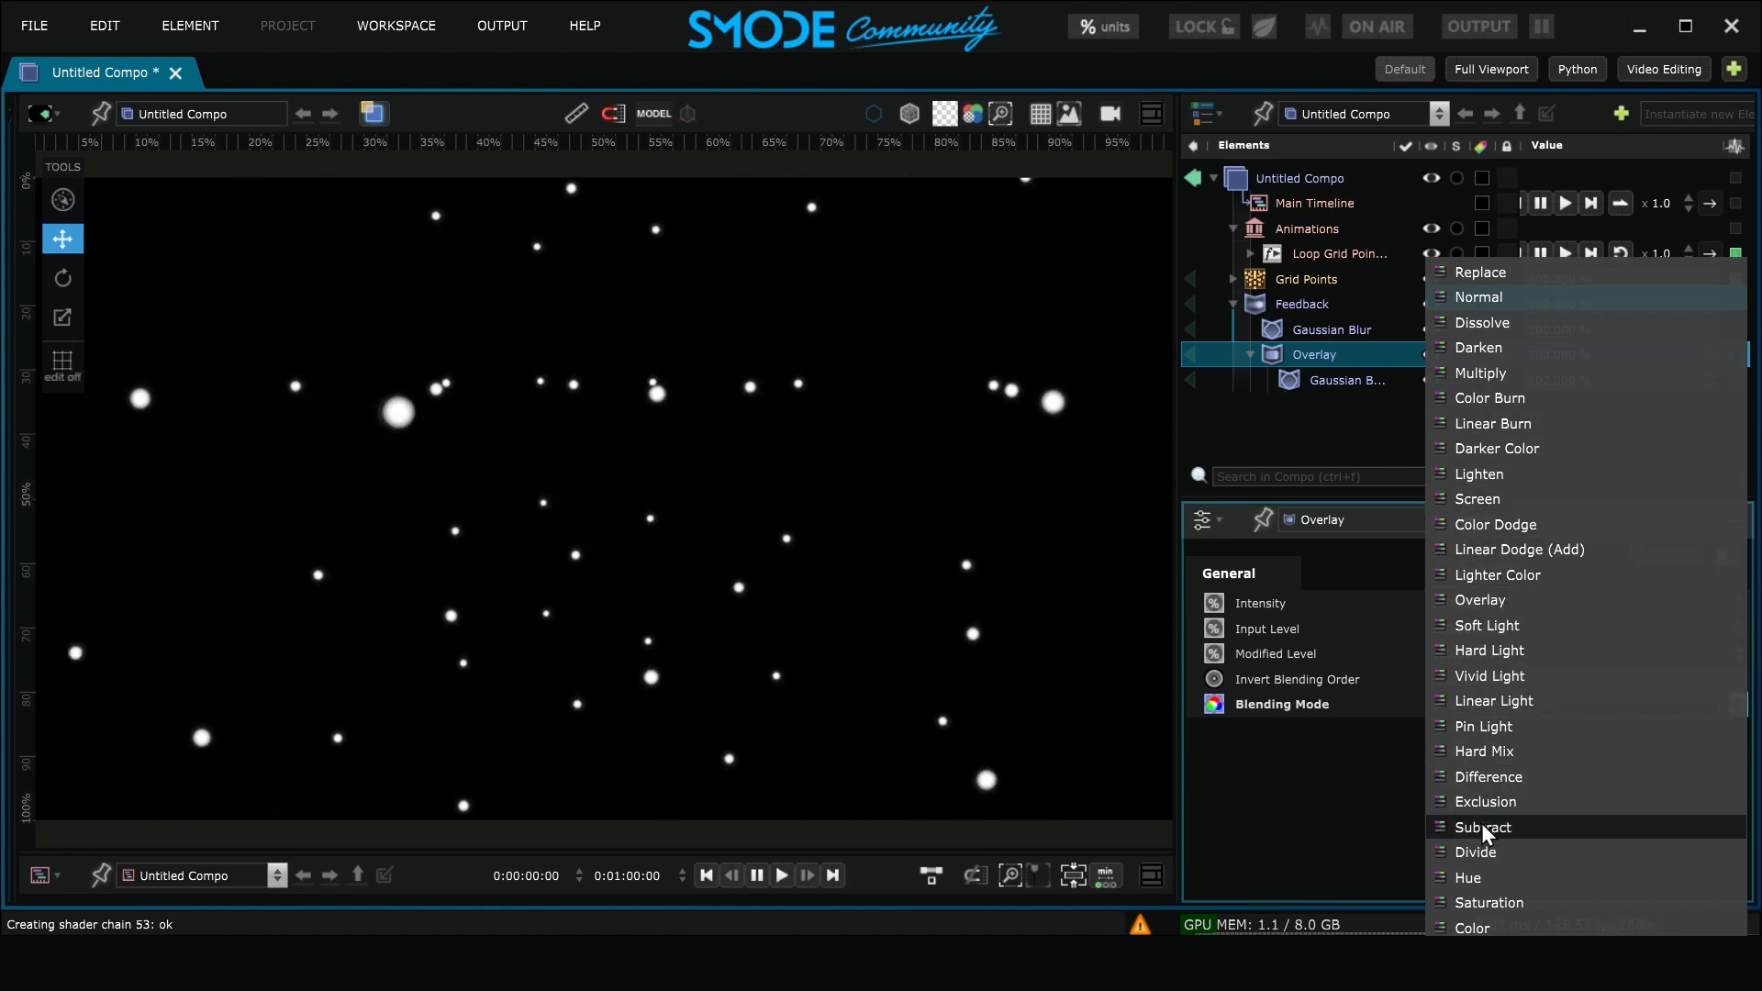
left_click(1550, 827)
Step: Add a Brightness Contrast Gamma color modifier to the Feedback
left_click(1313, 308)
right_click(1314, 307)
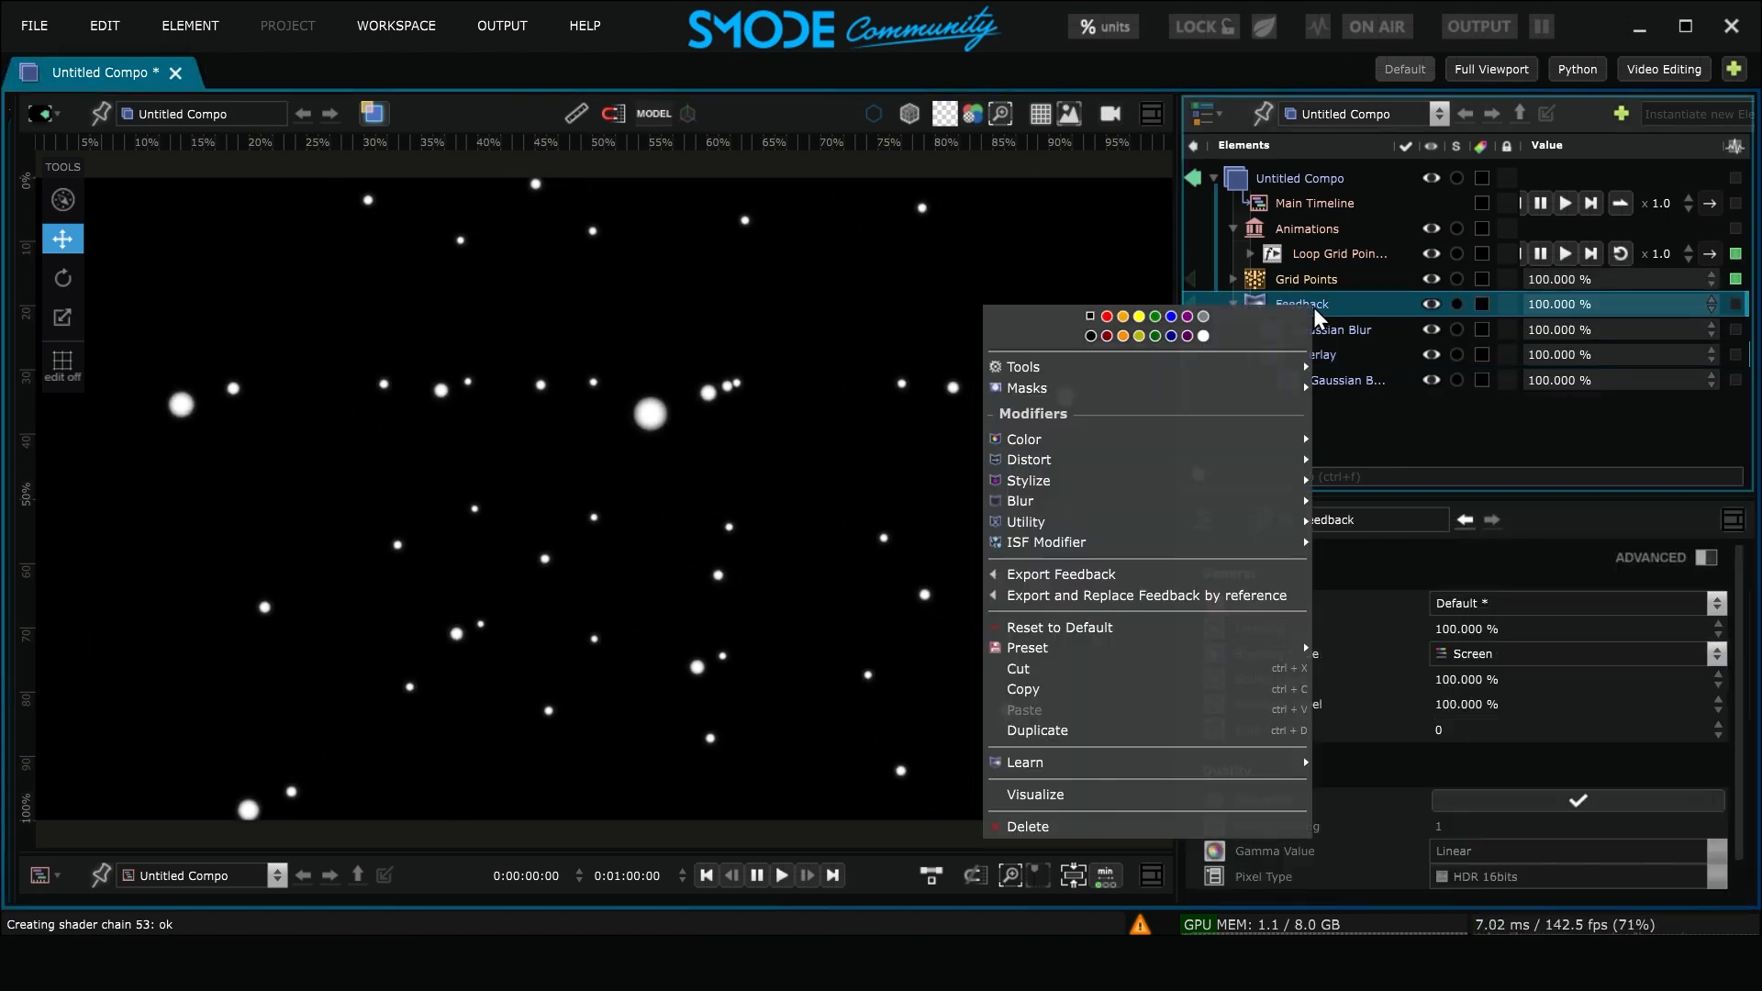
mouse_move(1155, 444)
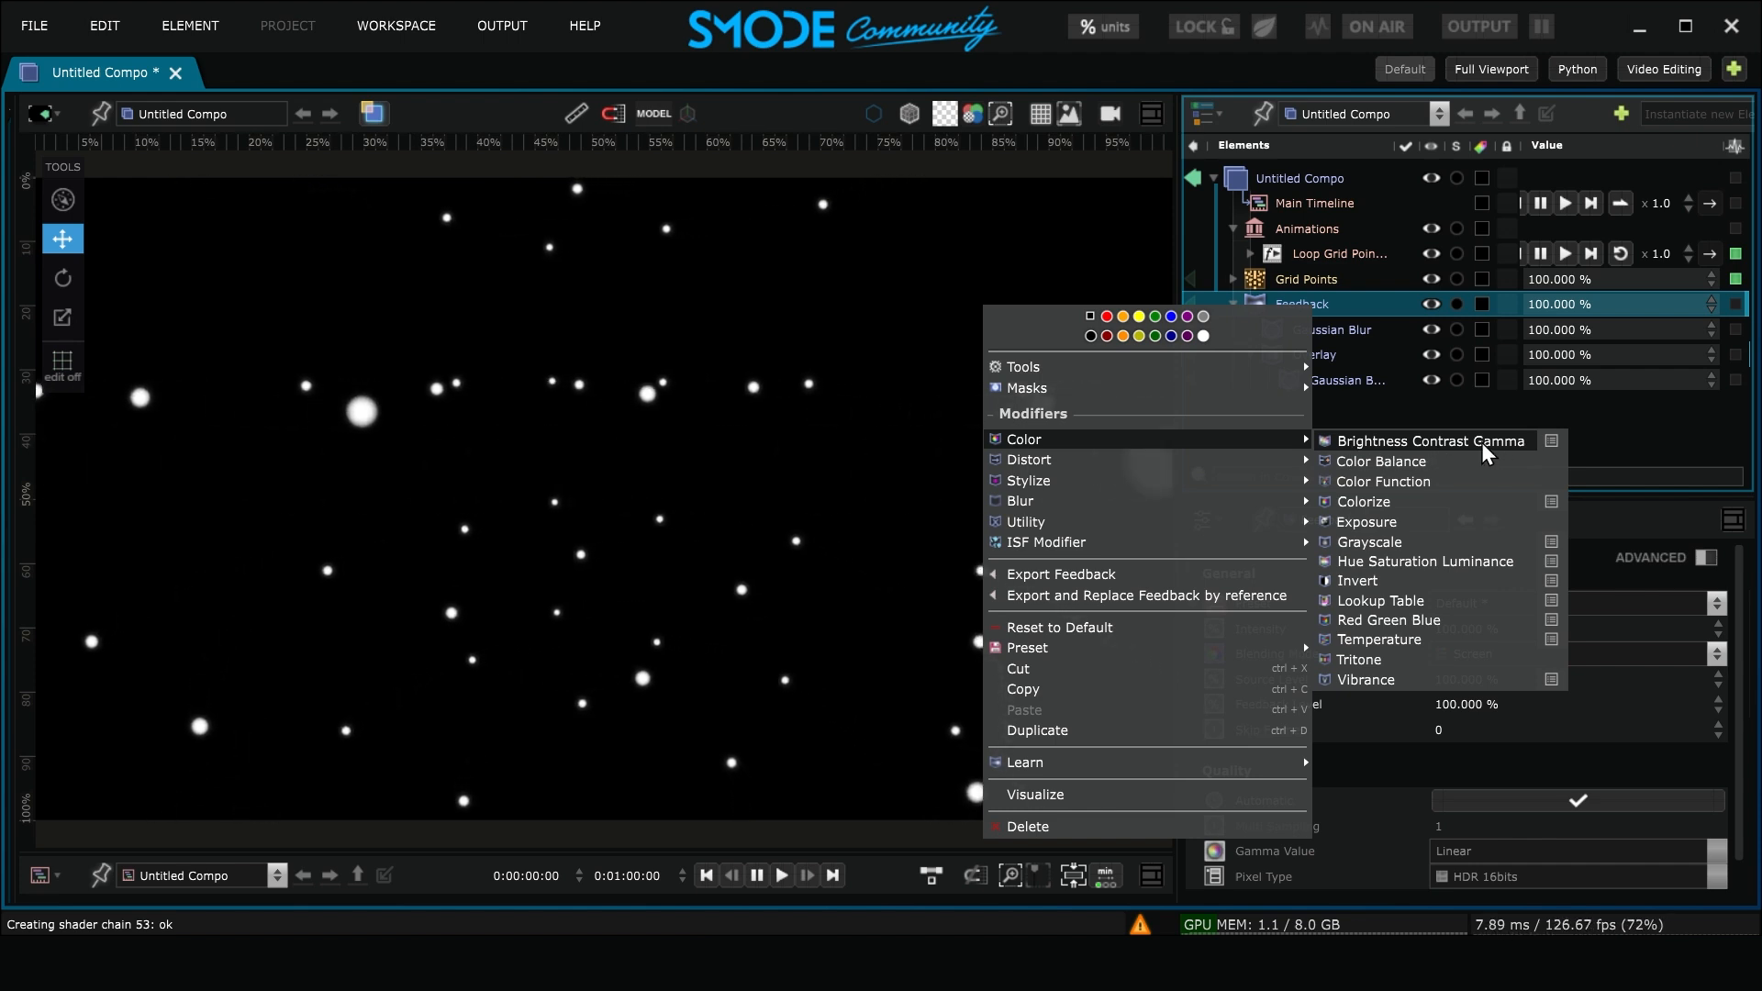
left_click(1427, 442)
Step: Set the Brightness Contrast Gamma modifier's Contrast to 30%, Brightness to 40% and Gamma to -5.1%
double_click(1552, 677)
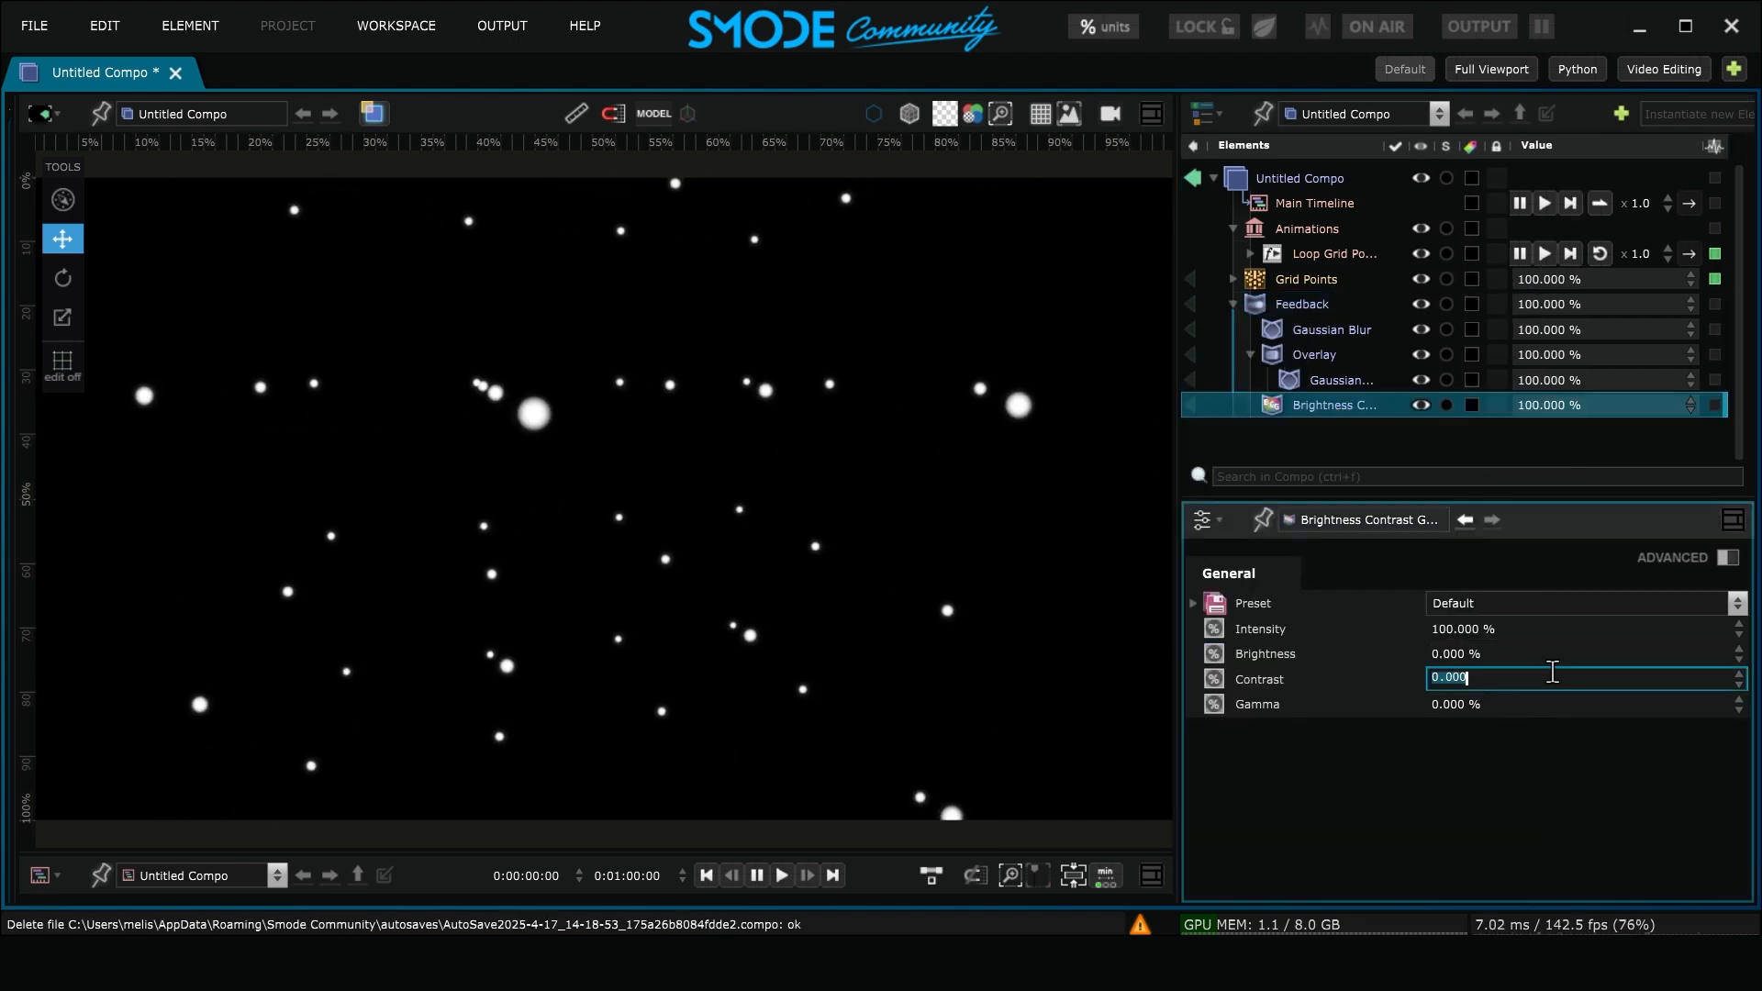
type("30")
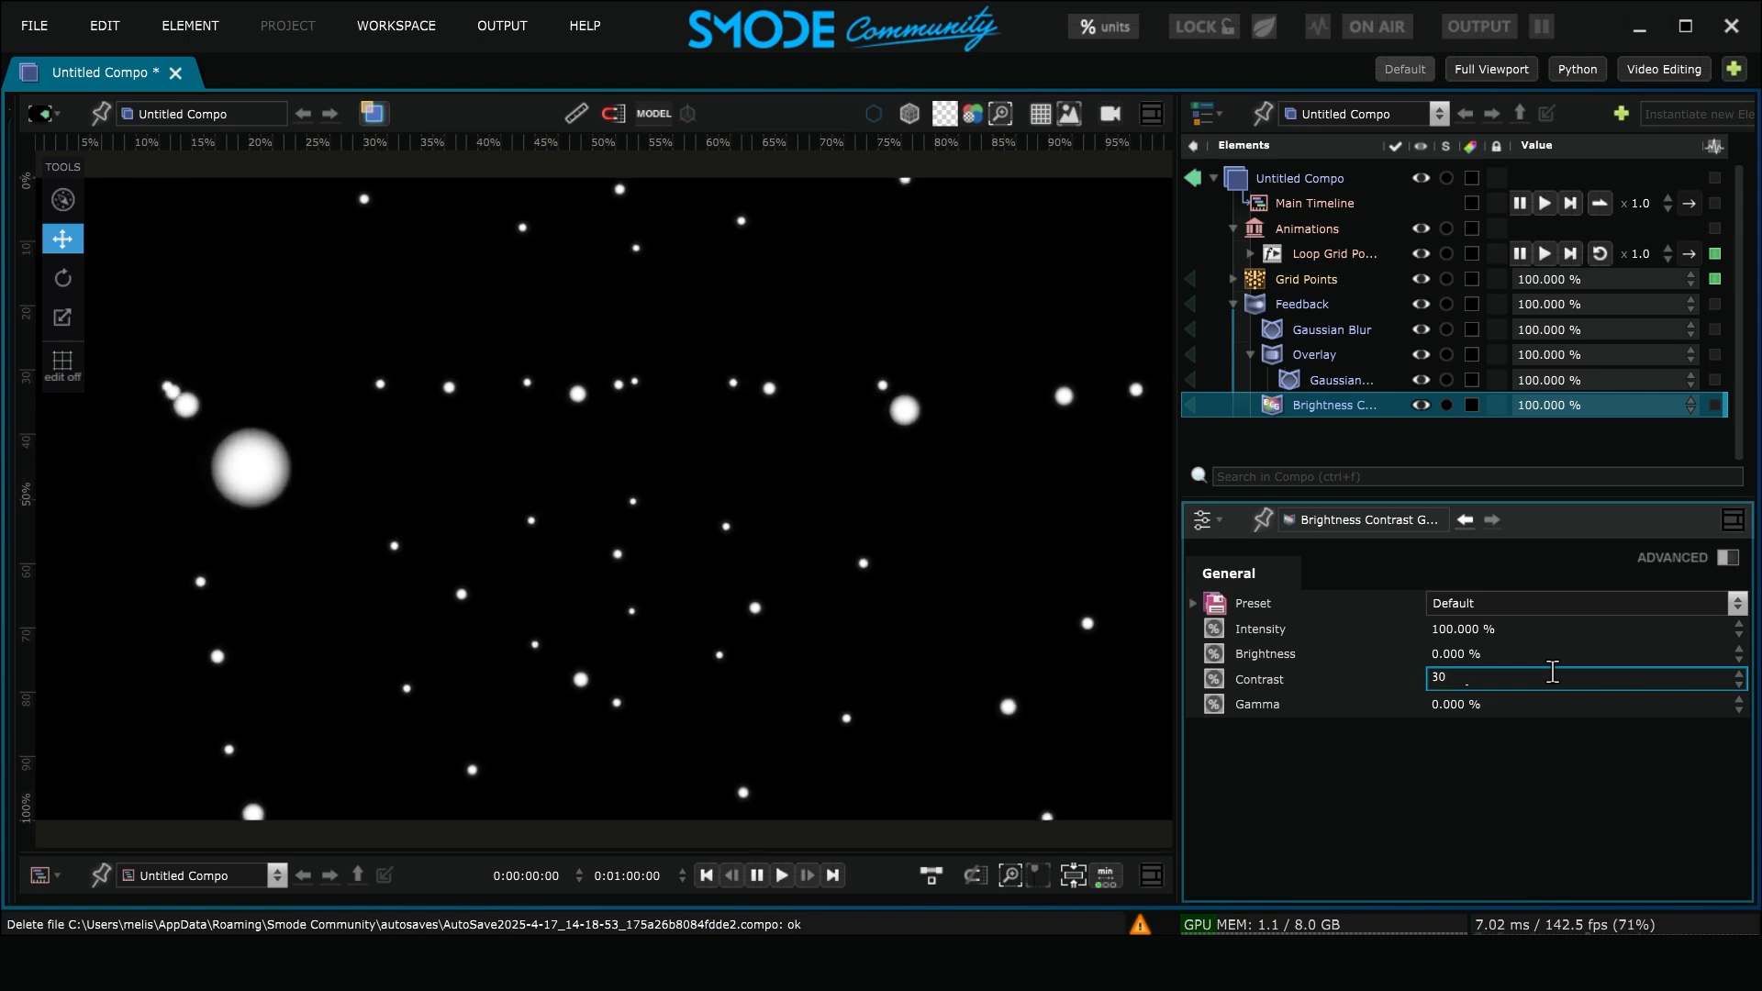
key("Return")
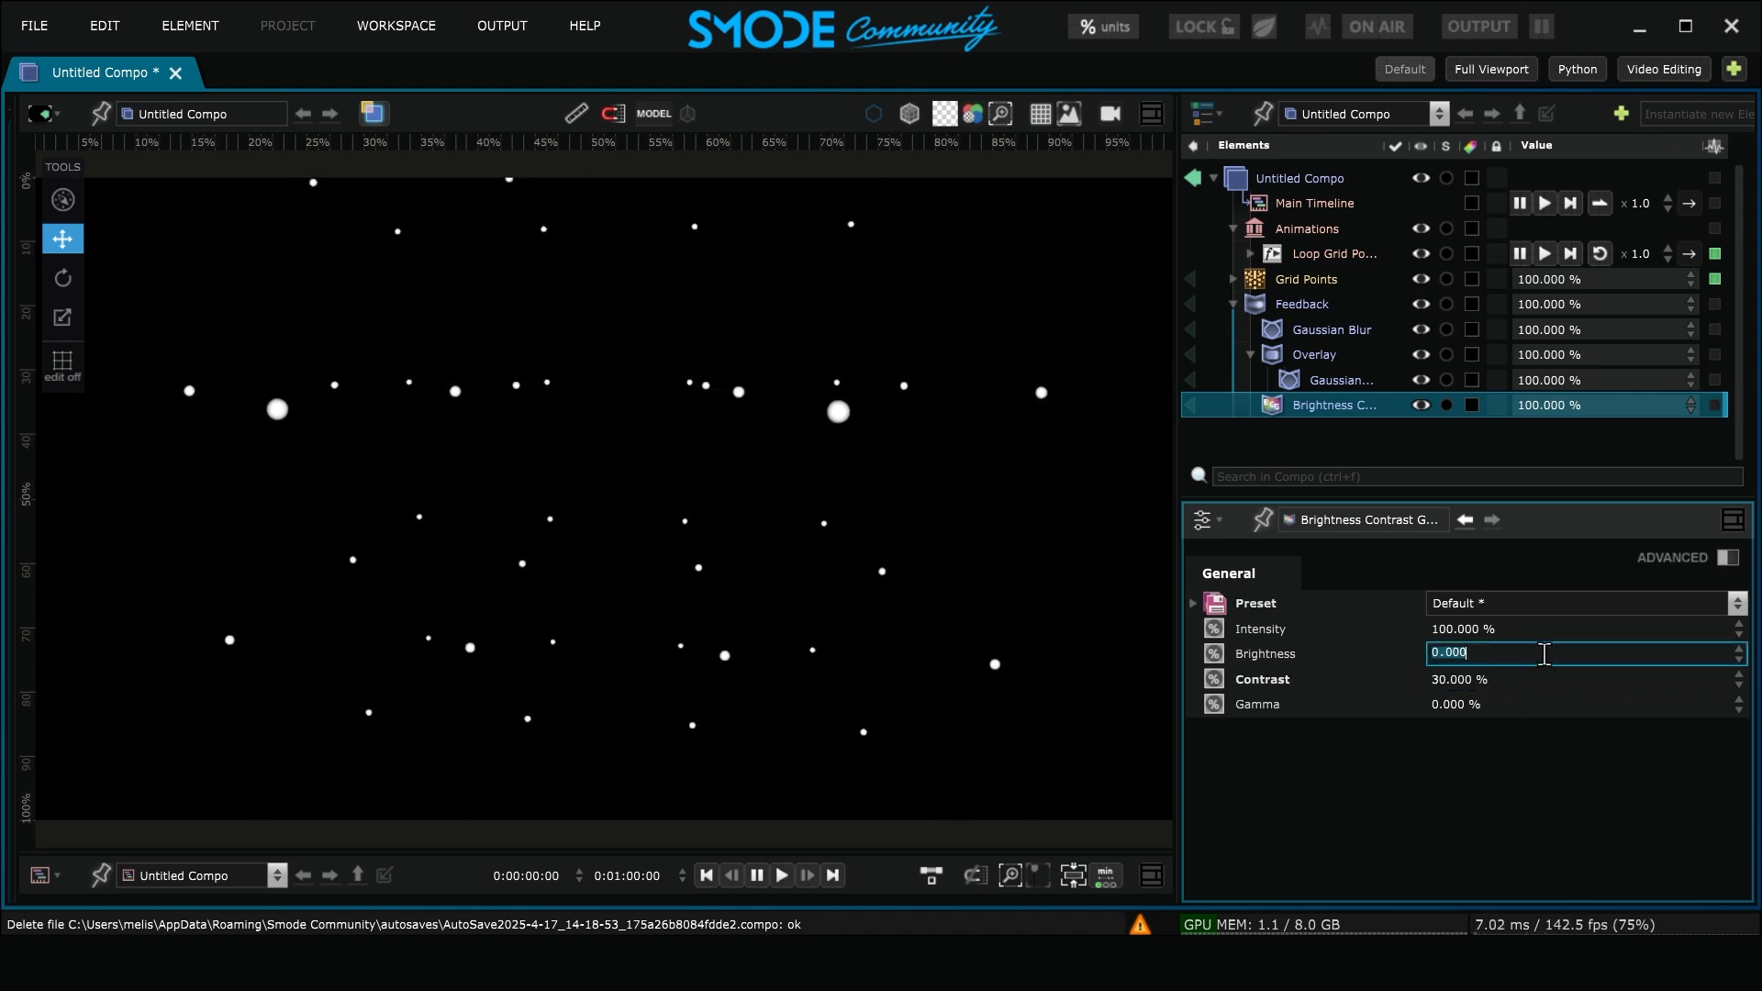
type("40")
key("Return")
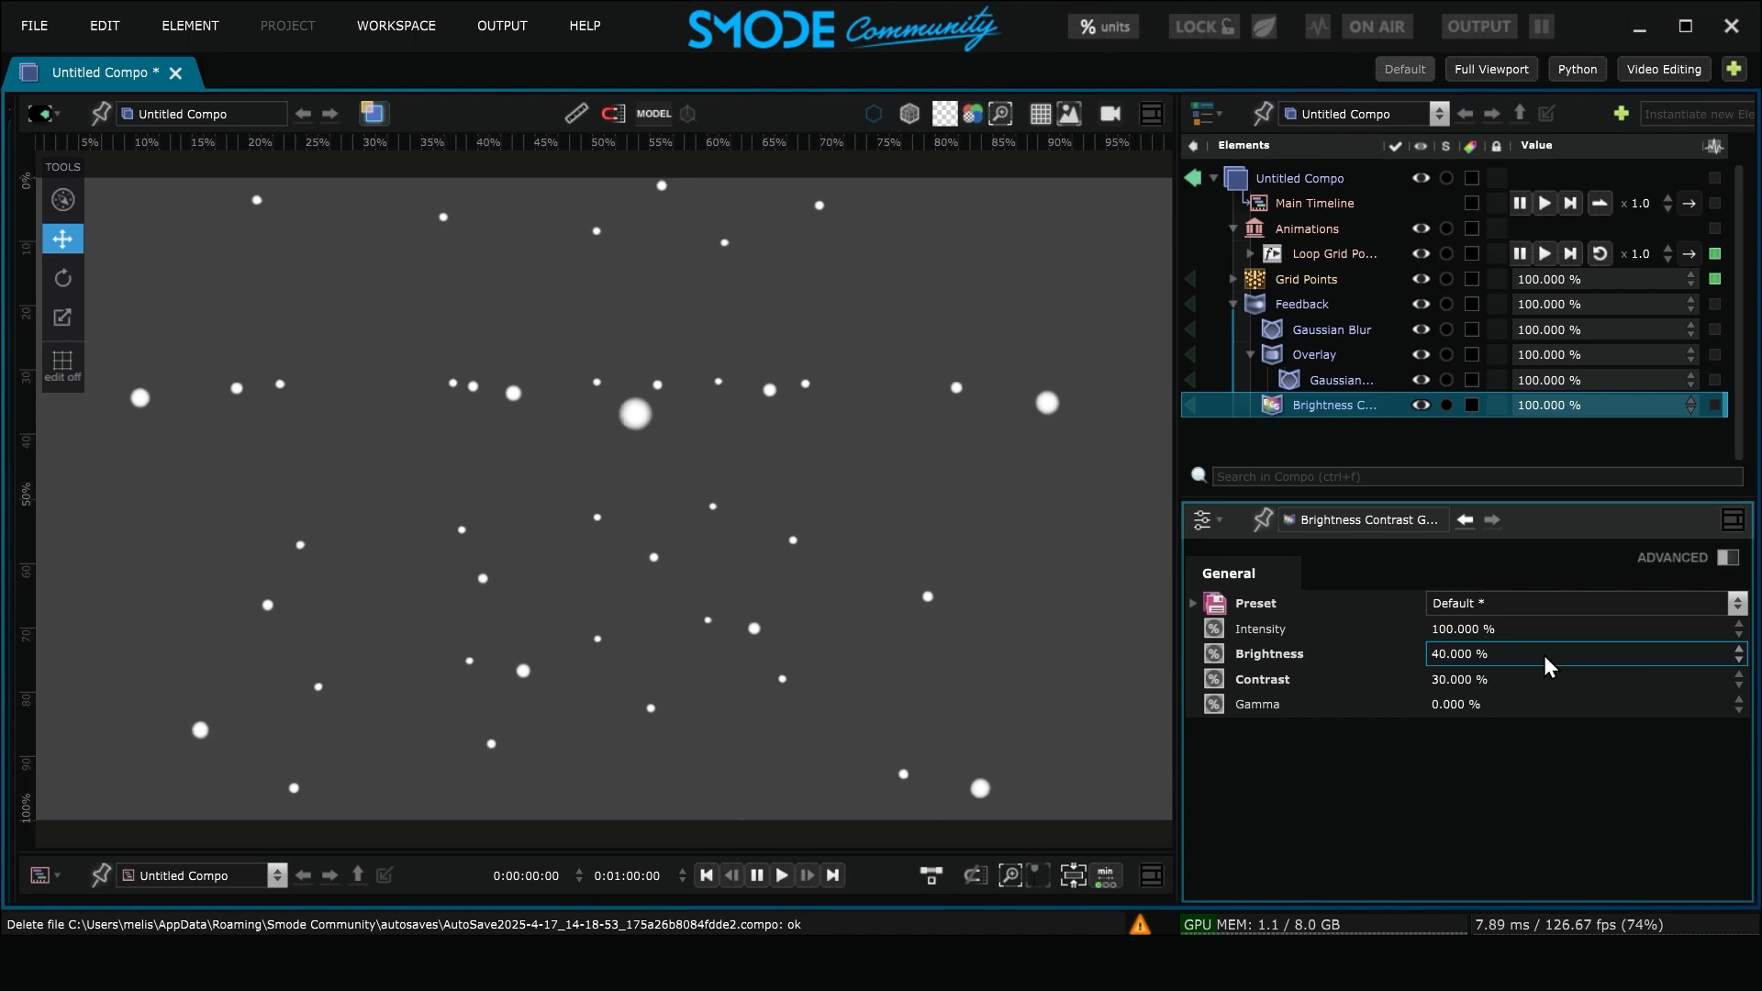
left_click(1544, 704)
type("-5")
key("Return")
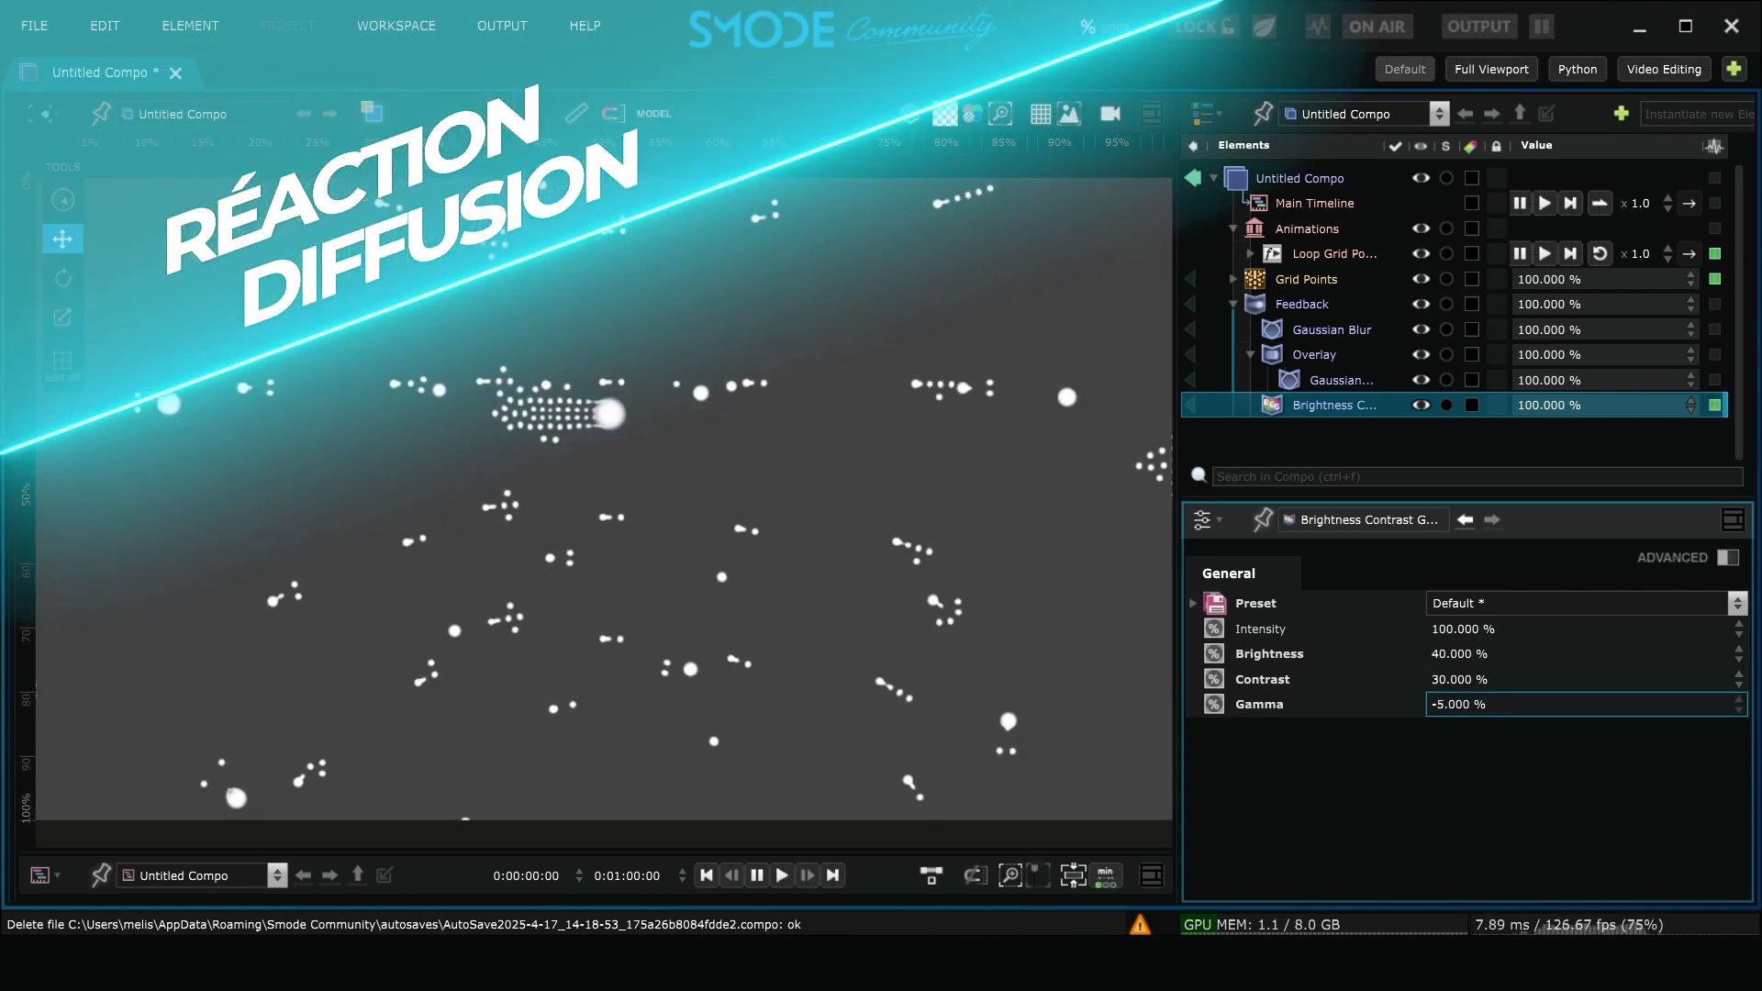
scroll(1484, 711, "down", 1)
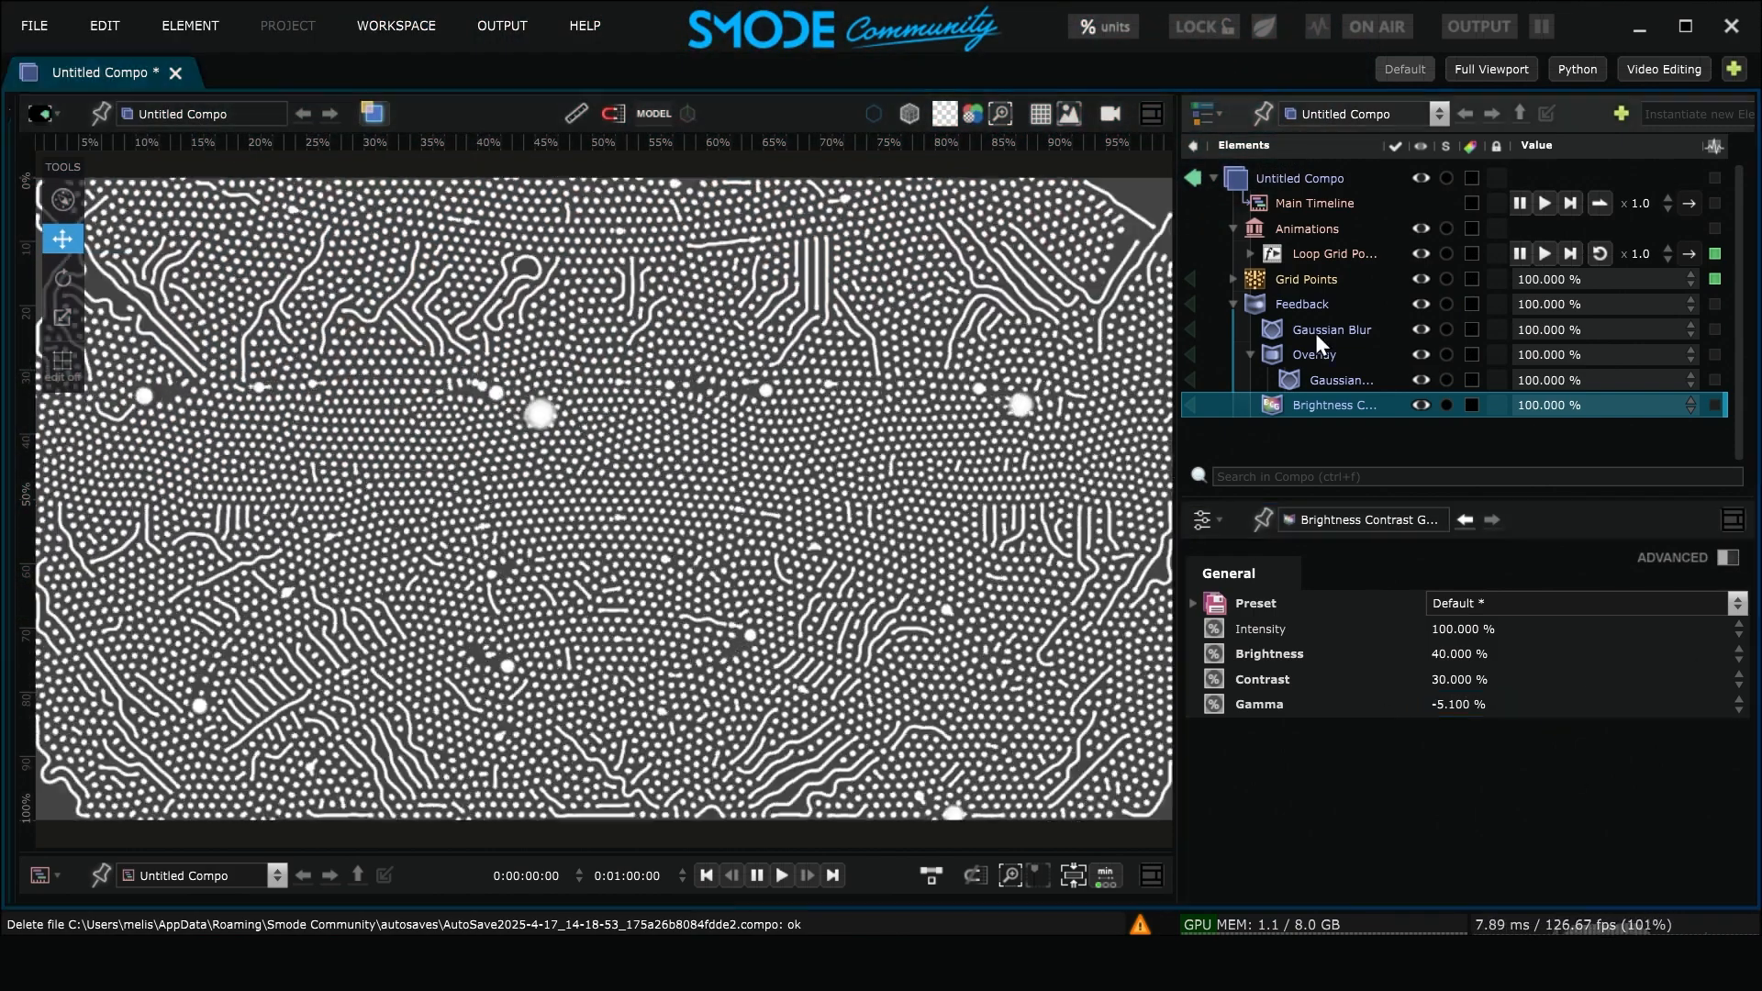
Step: Group the Feedback's Gaussian Blur, Overlay and Brightness Contrast Gamma modifiers and name the group Reaction Diffusion
left_click(1318, 334, "shift")
right_click(1319, 334)
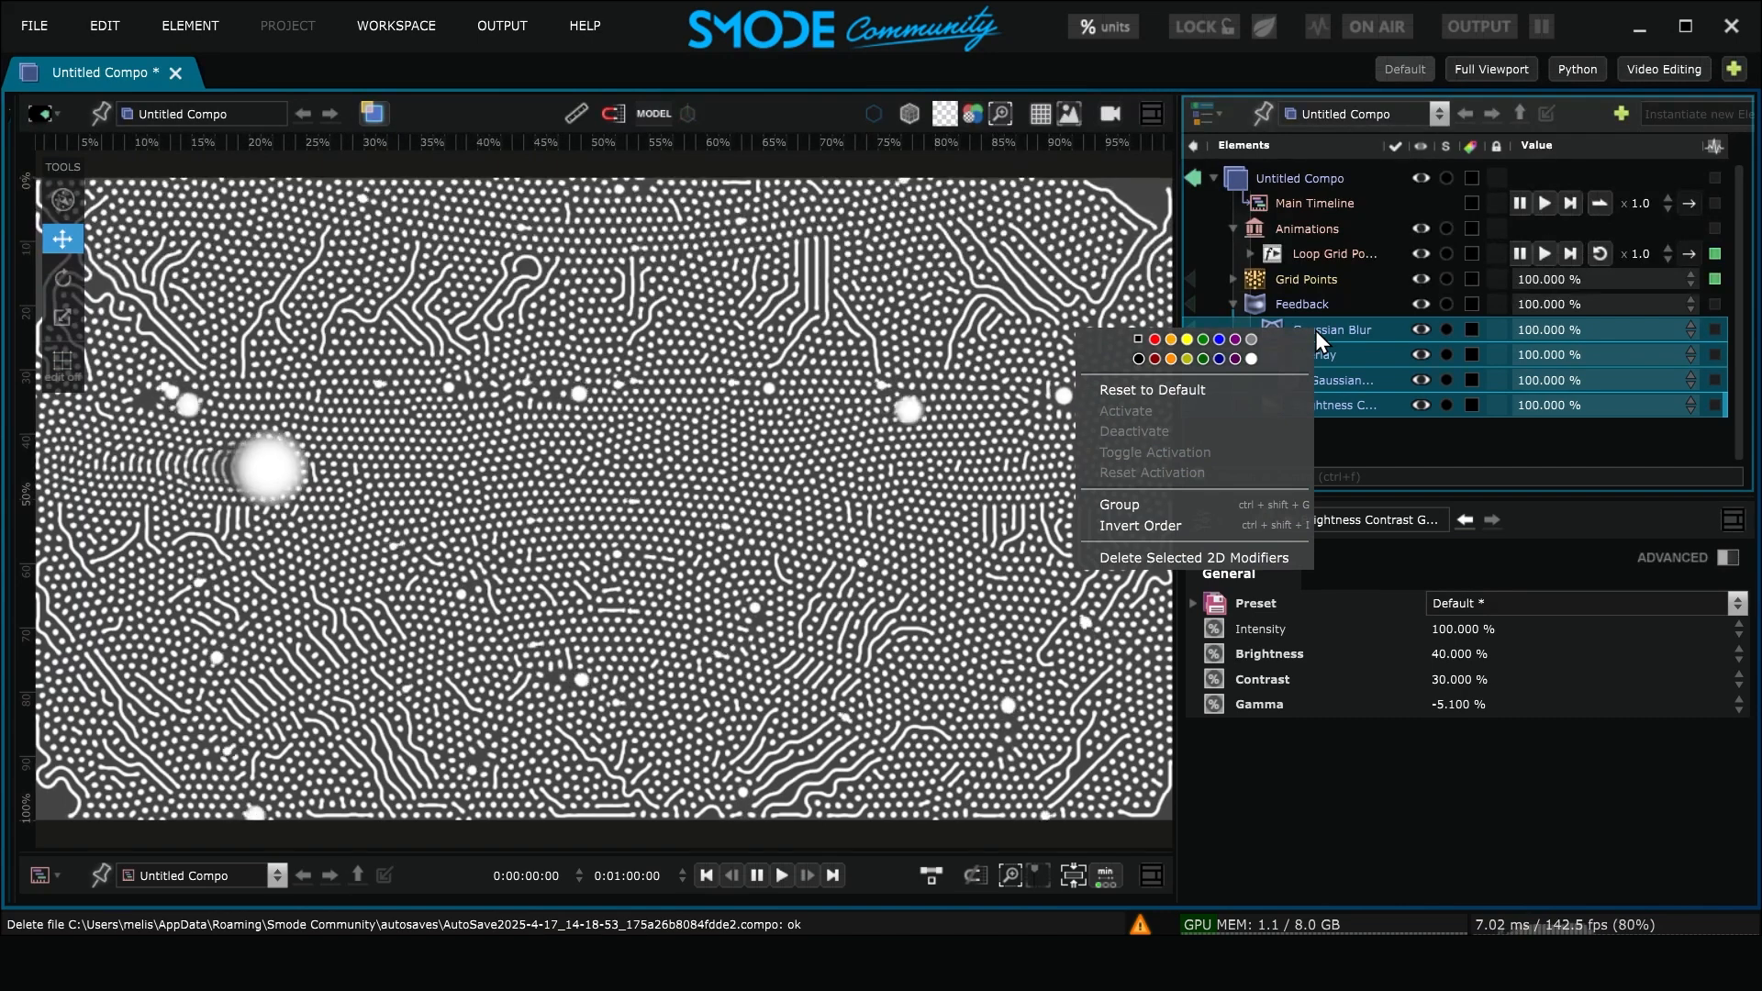
left_click(1117, 503)
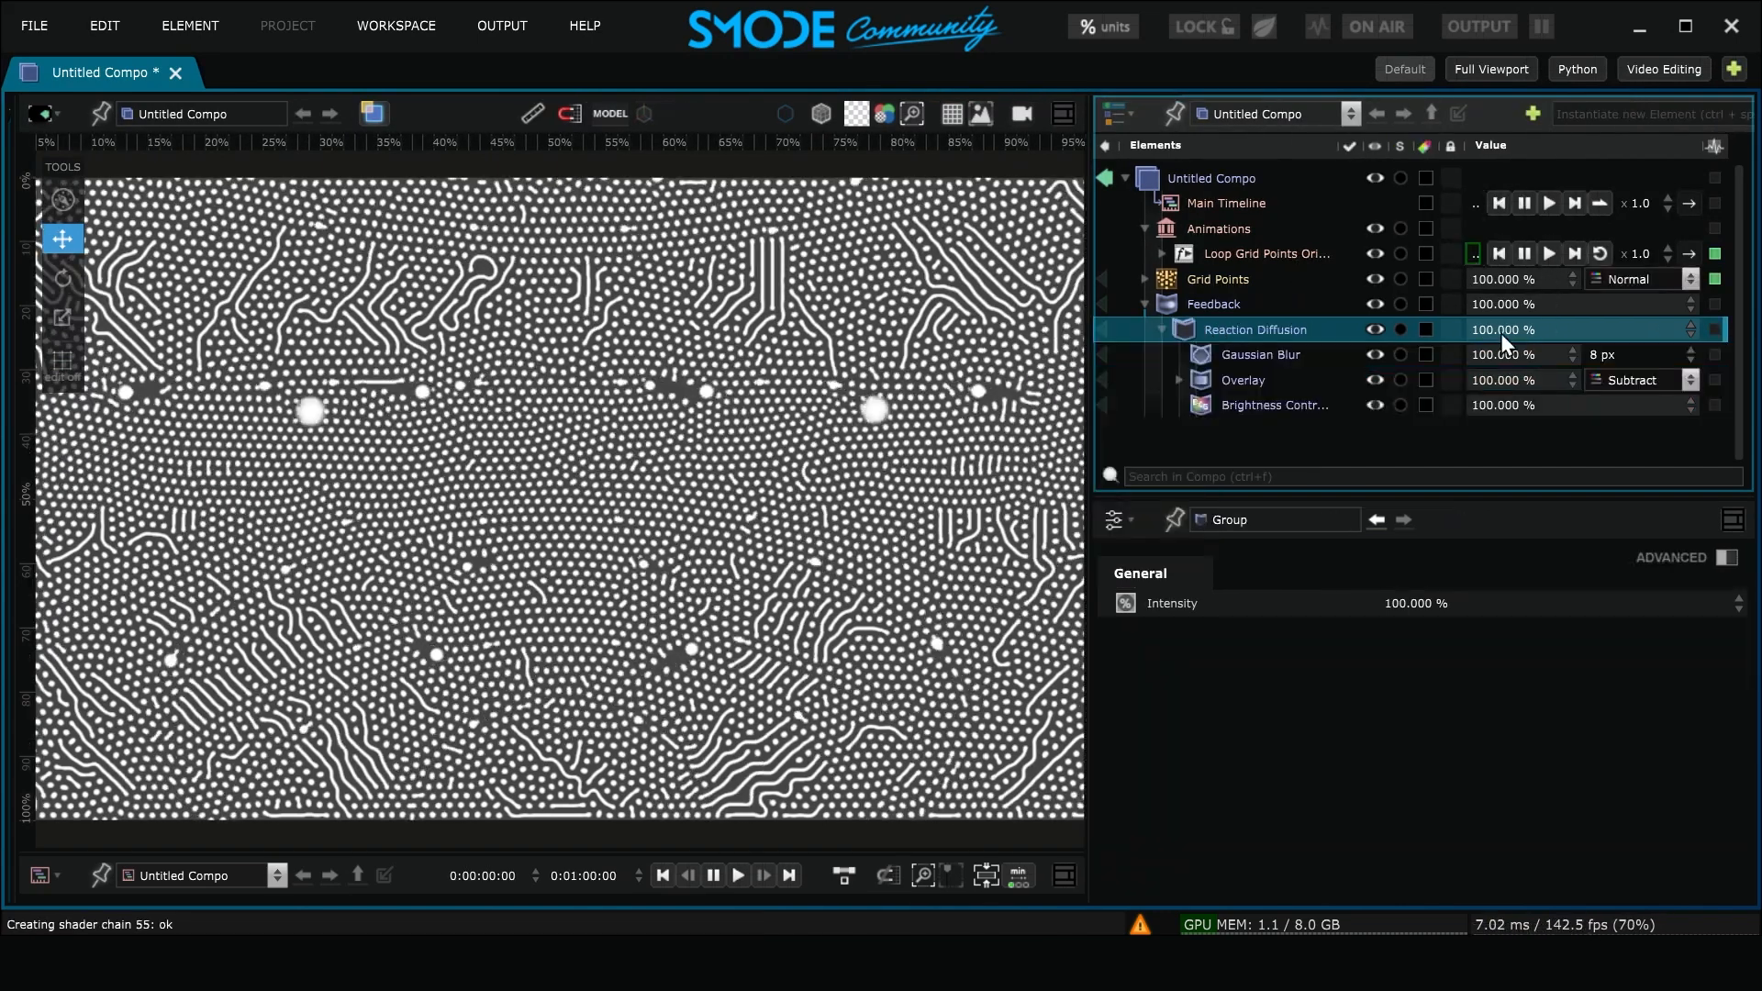
mouse_move(1506, 343)
left_mouse_down()
mouse_move(1296, 342)
mouse_move(1496, 333)
left_mouse_up()
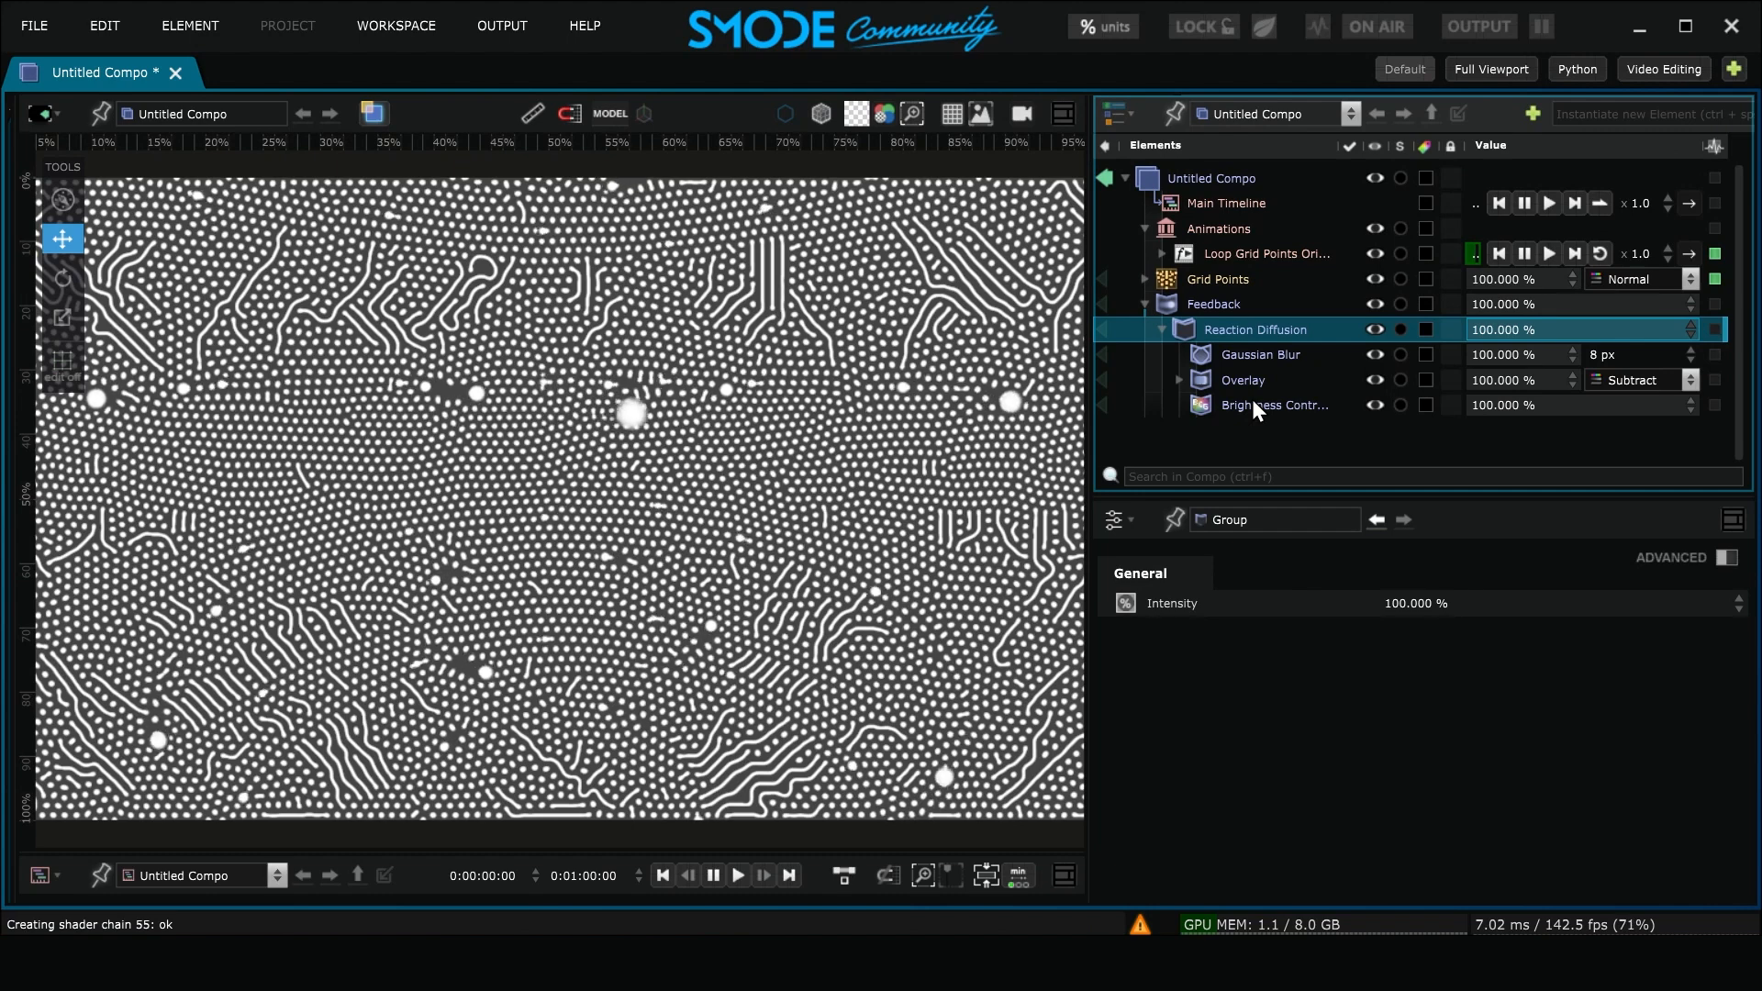
Step: Expose the Luminosity Threshold of the Reaction Diffusion group's Gaussian Blur as a percentage parameter
key("Down")
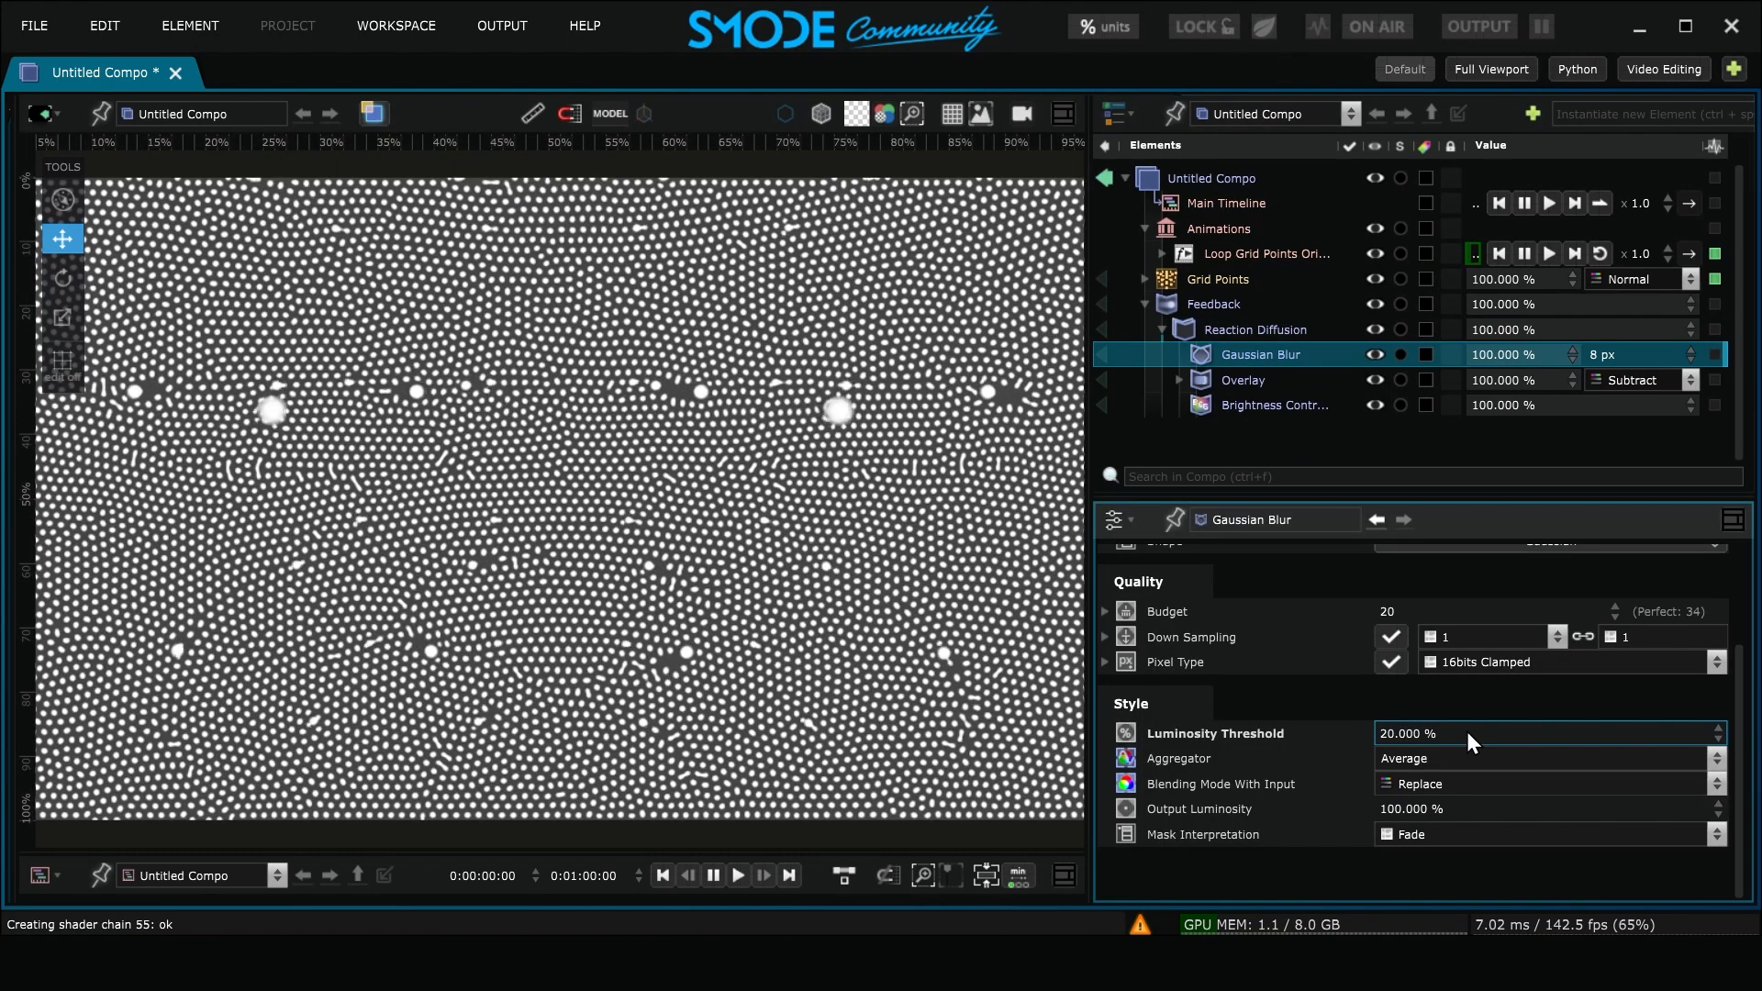
right_click(1467, 732)
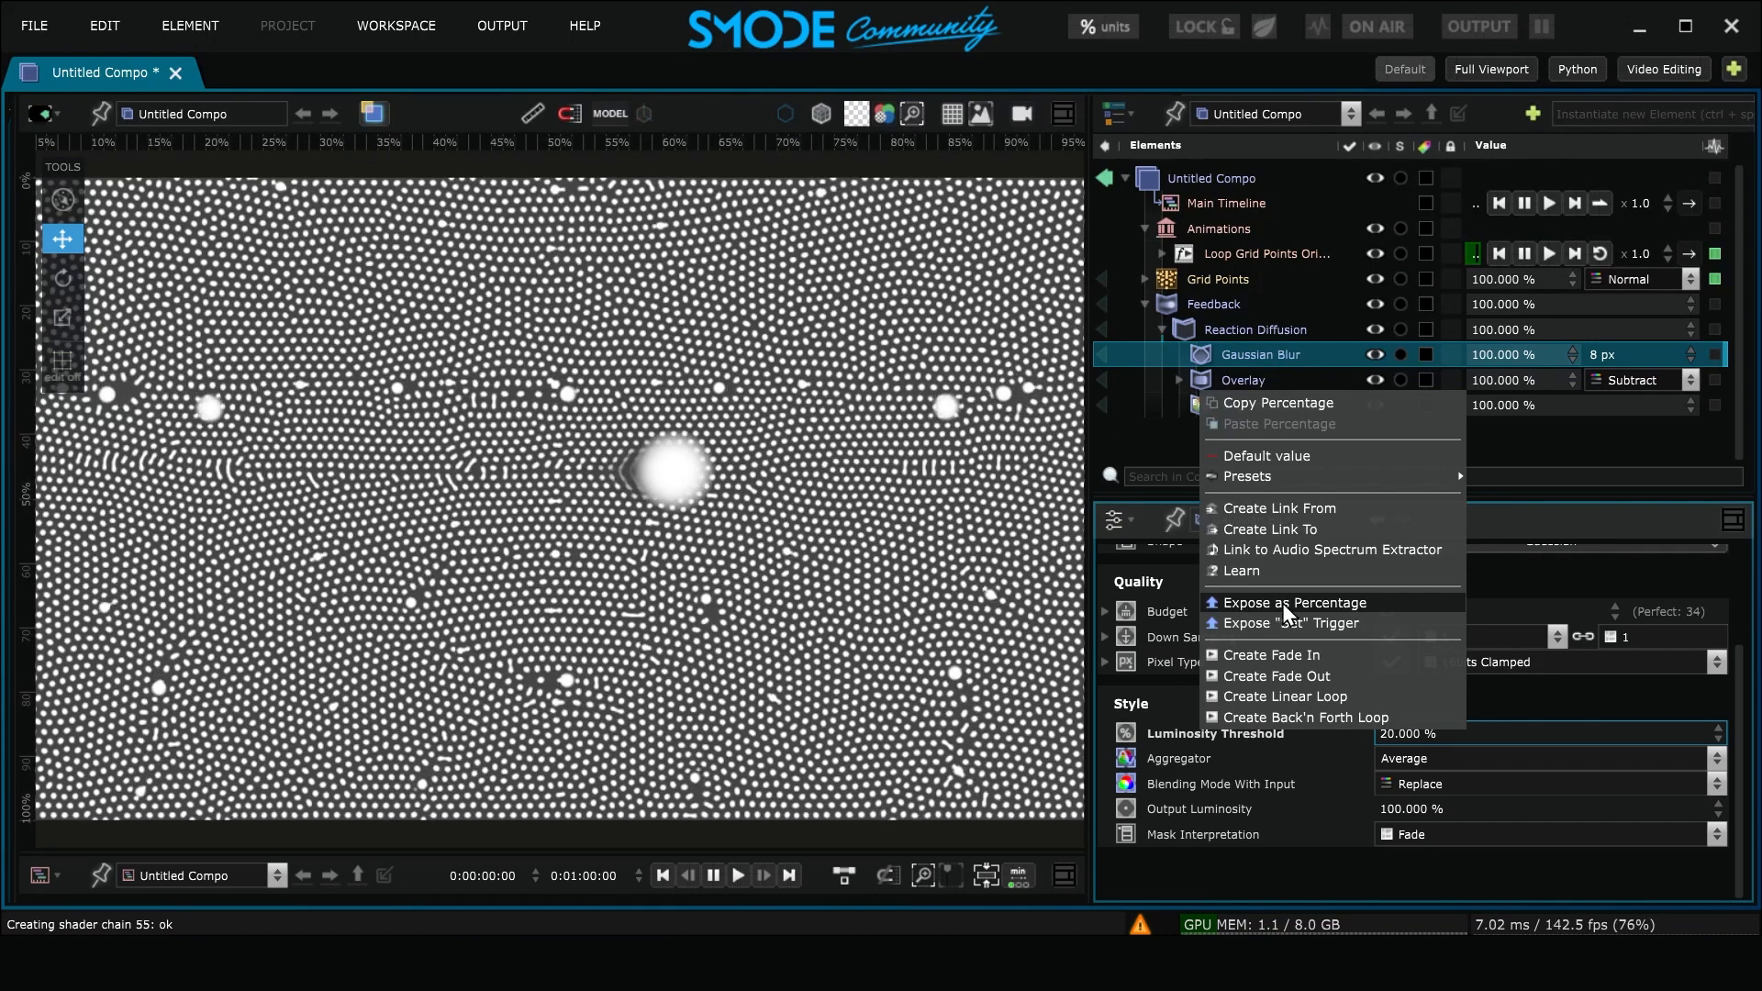
left_click(1389, 606)
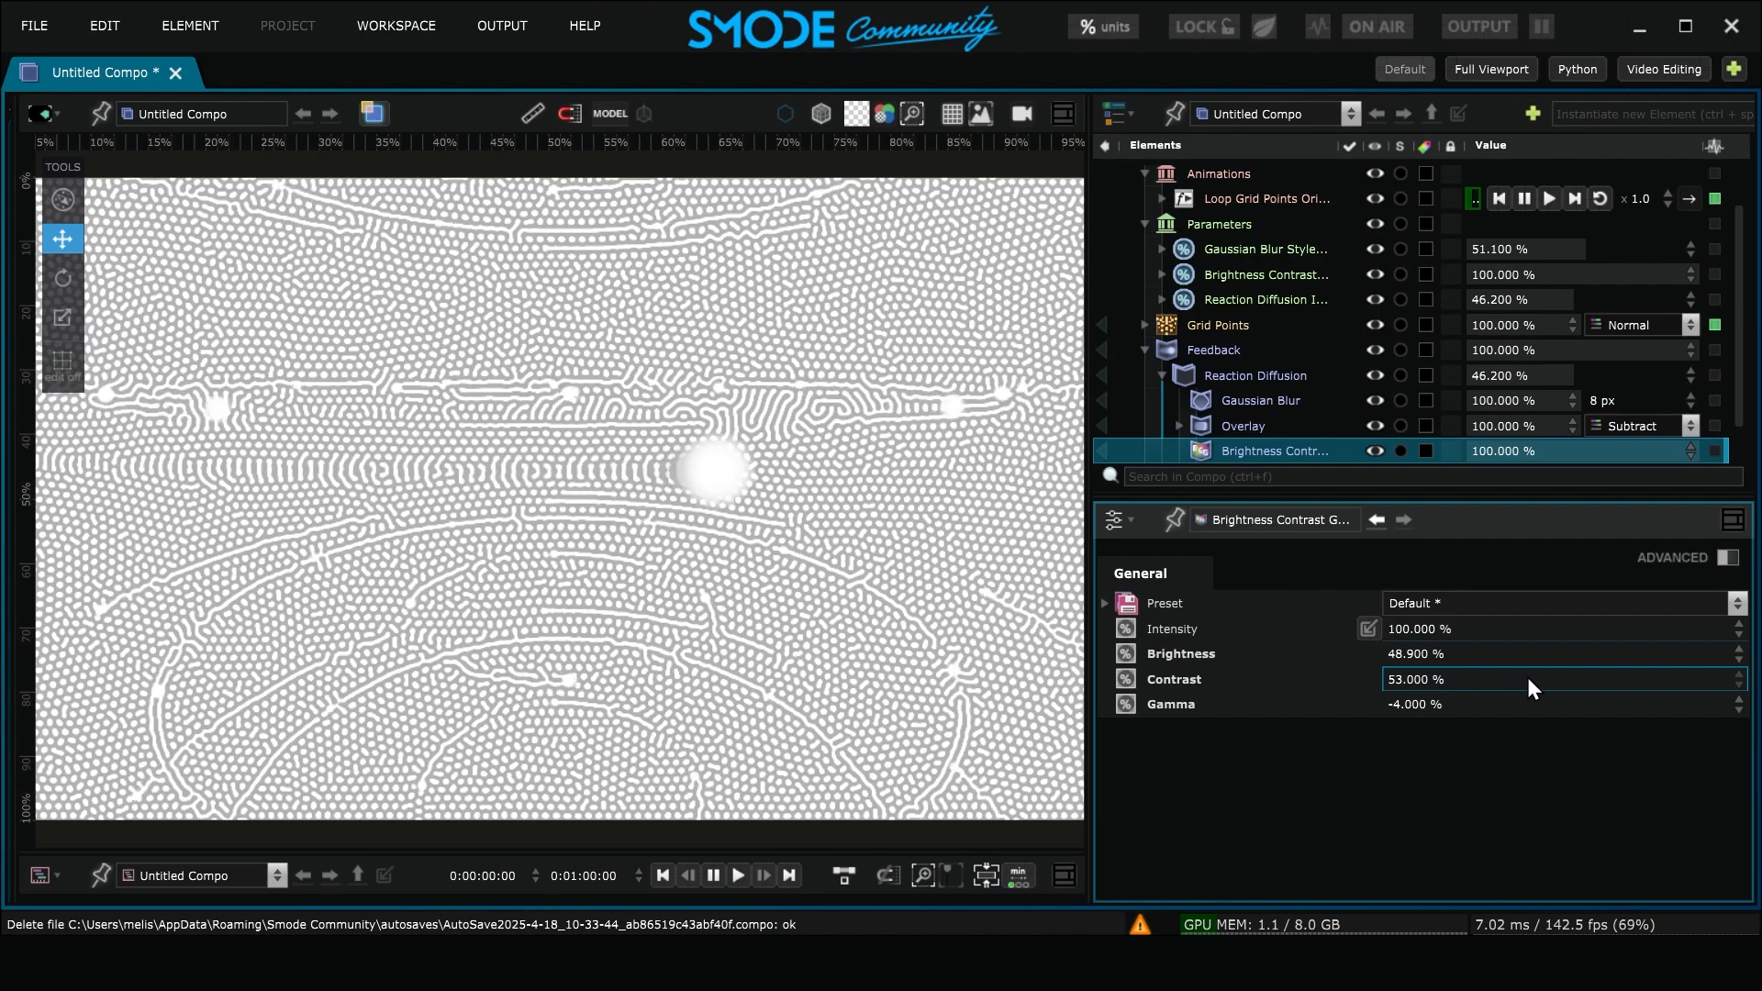
Step: Adjust the Brightness Contrast Gamma modifier to 37.9% Brightness, 30% Contrast and -7.2% Gamma
mouse_move(1527, 680)
left_mouse_down()
mouse_move(1552, 680)
mouse_move(1544, 654)
left_mouse_up()
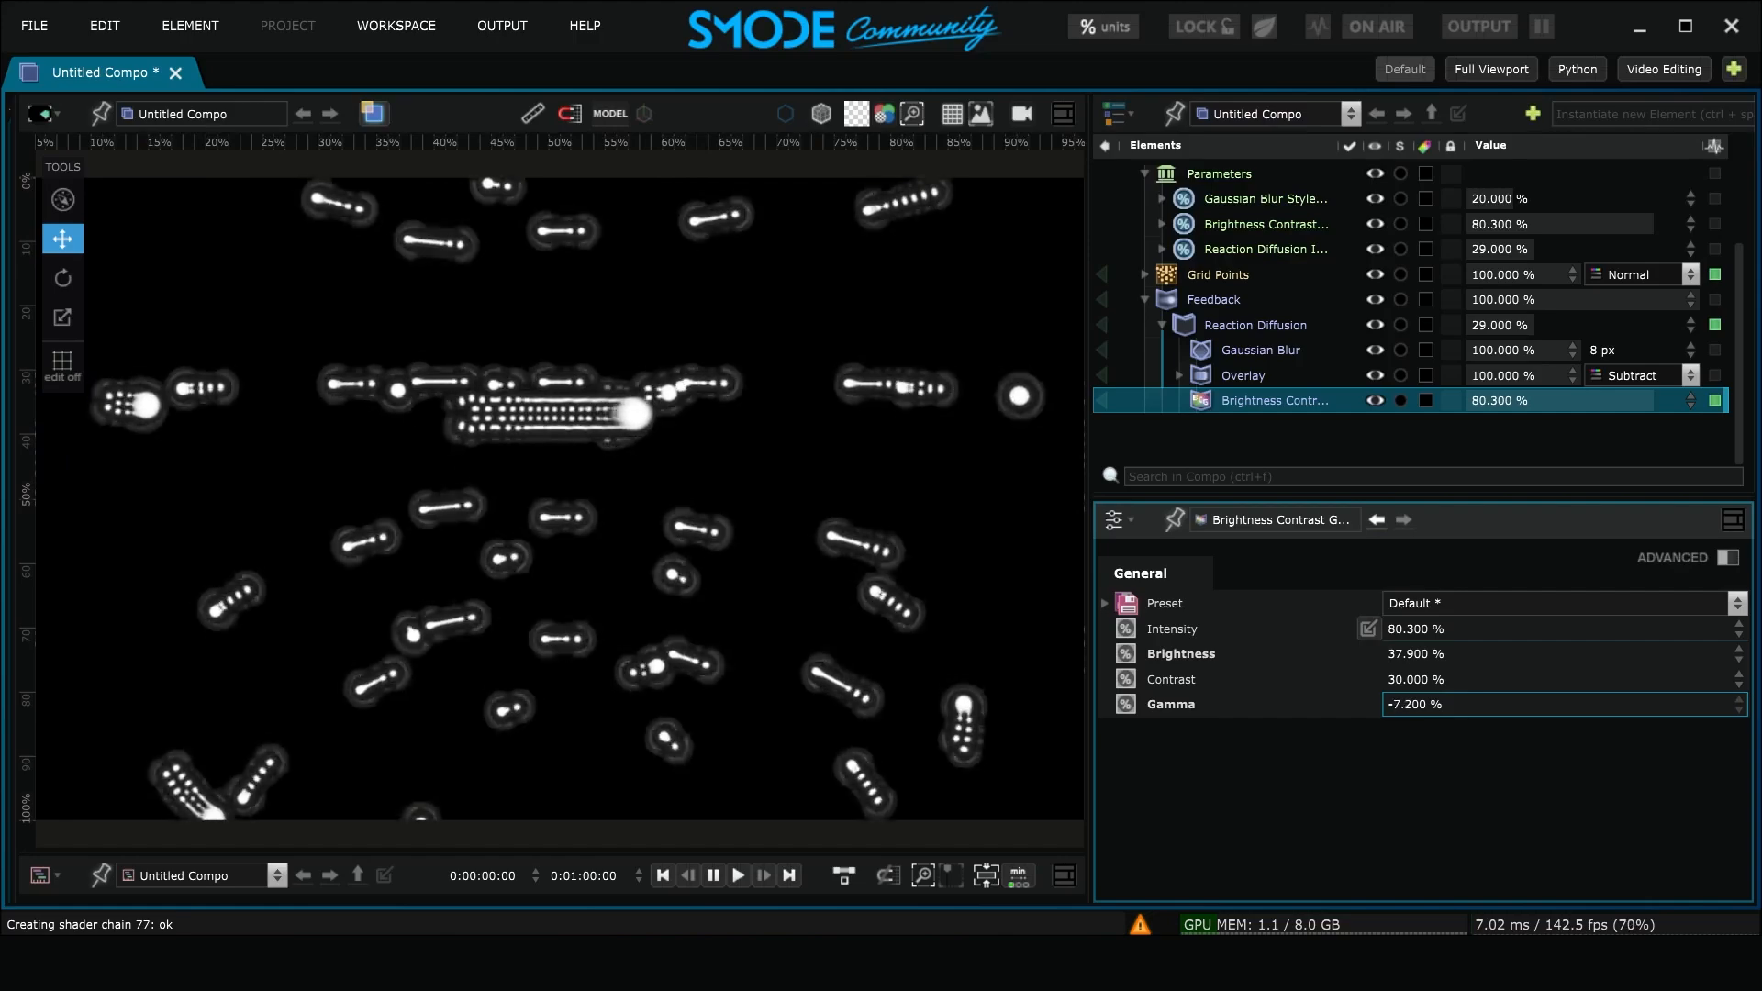